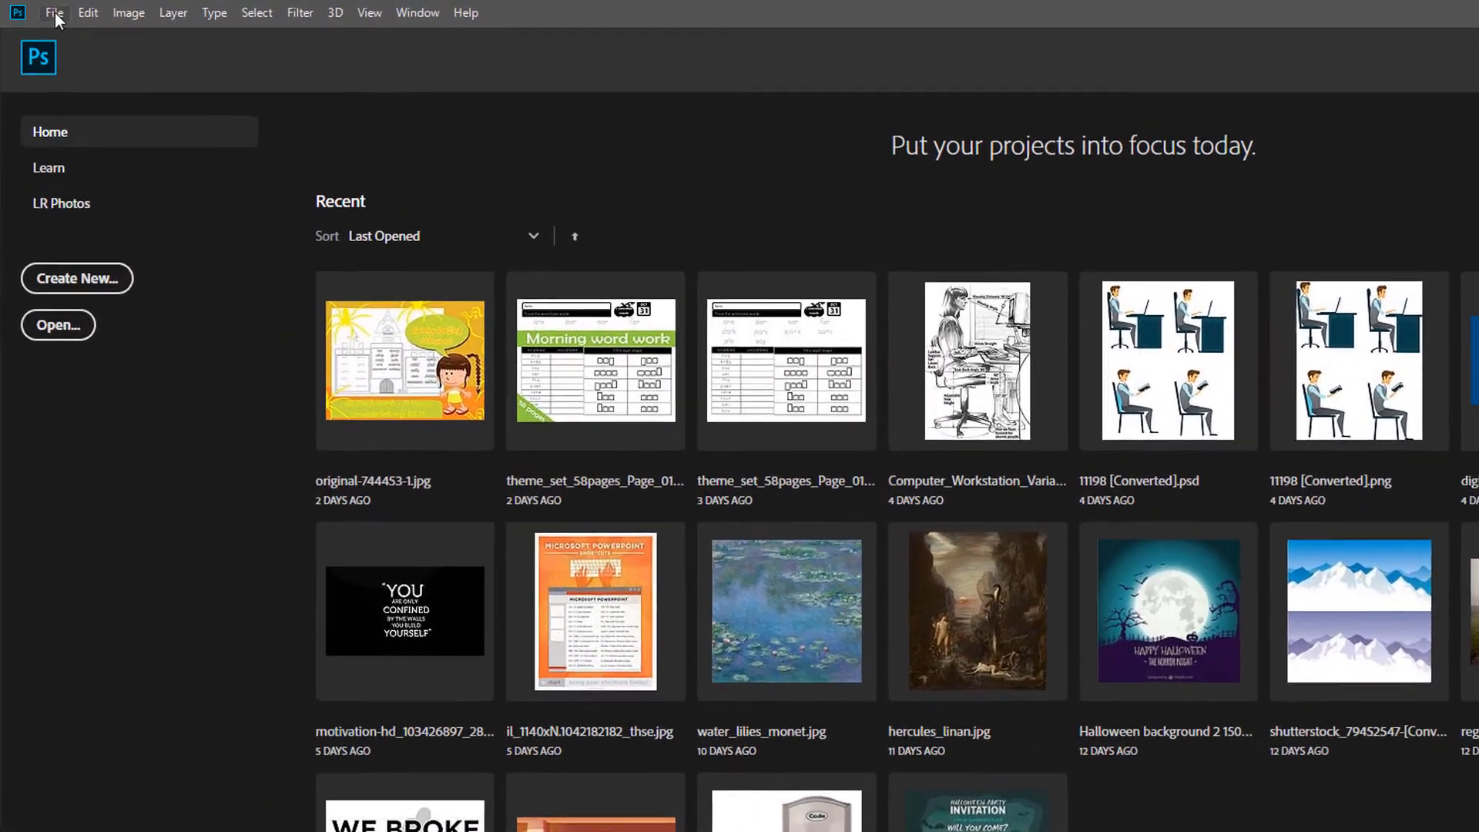
Step: Open 24_glacier.png from the 24_Puppet_WarpCC folder, with its files displayed as extra large icons
click(49, 10)
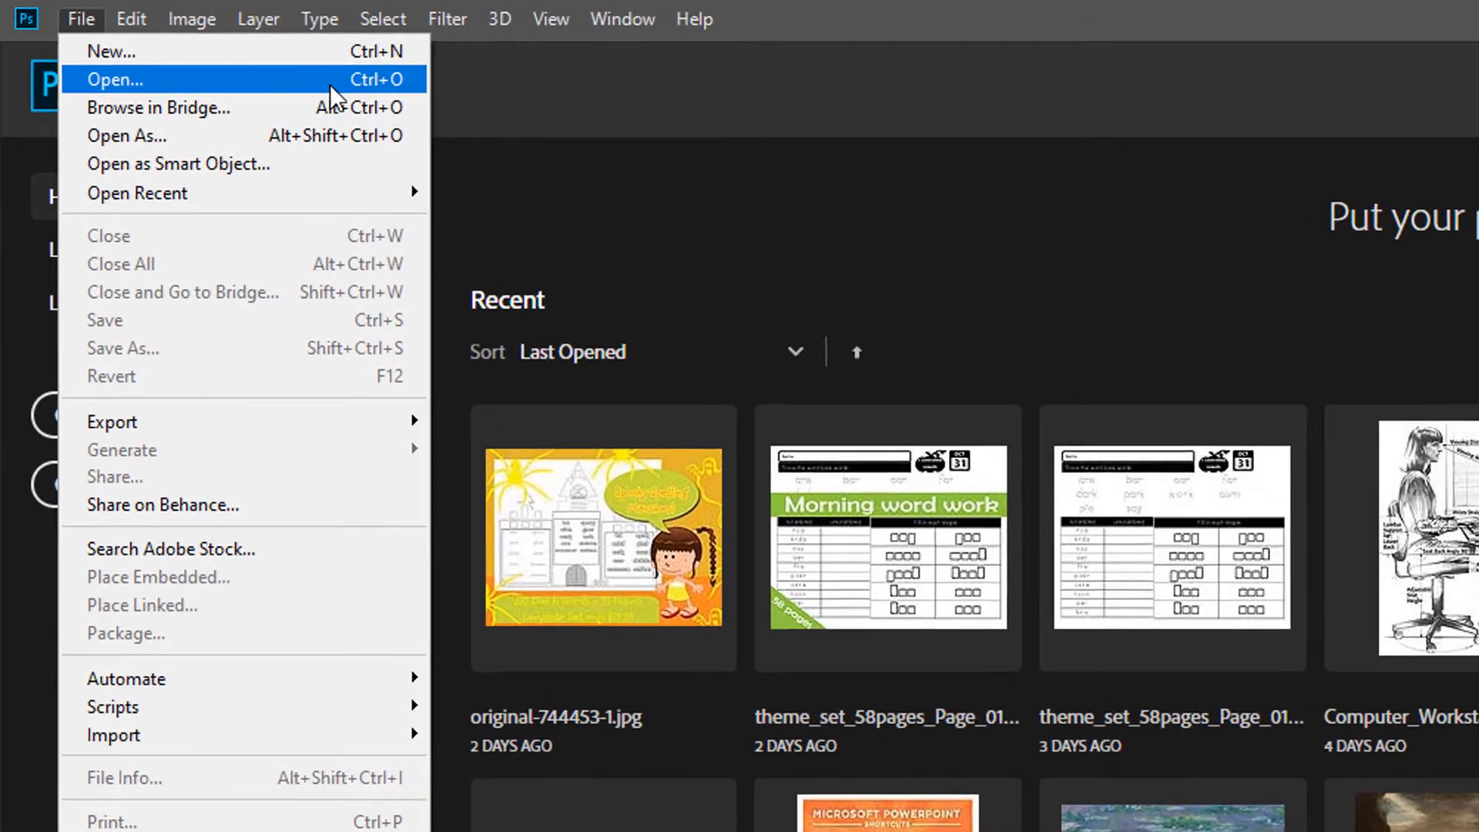
click(295, 74)
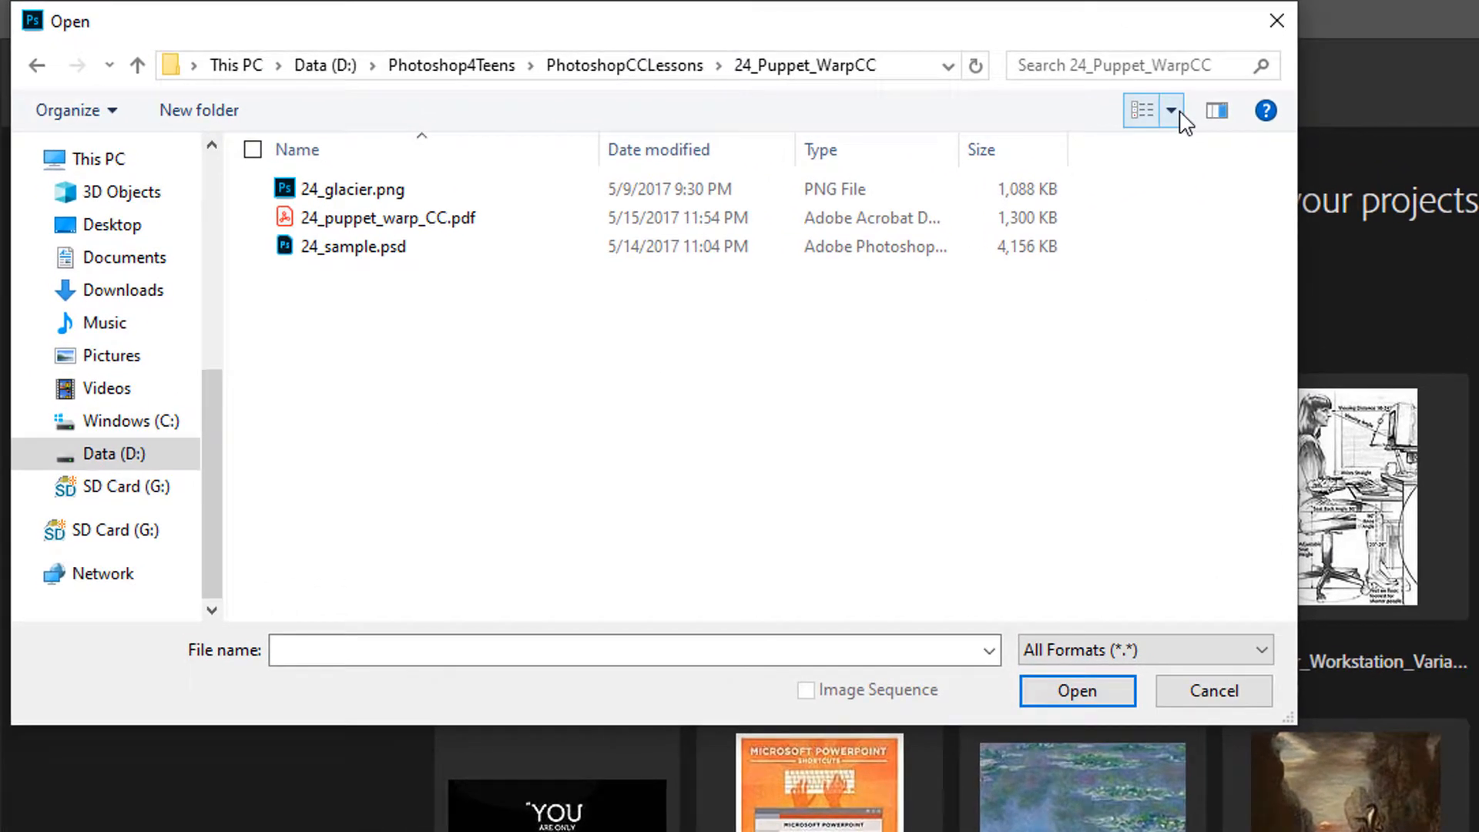
click(1171, 112)
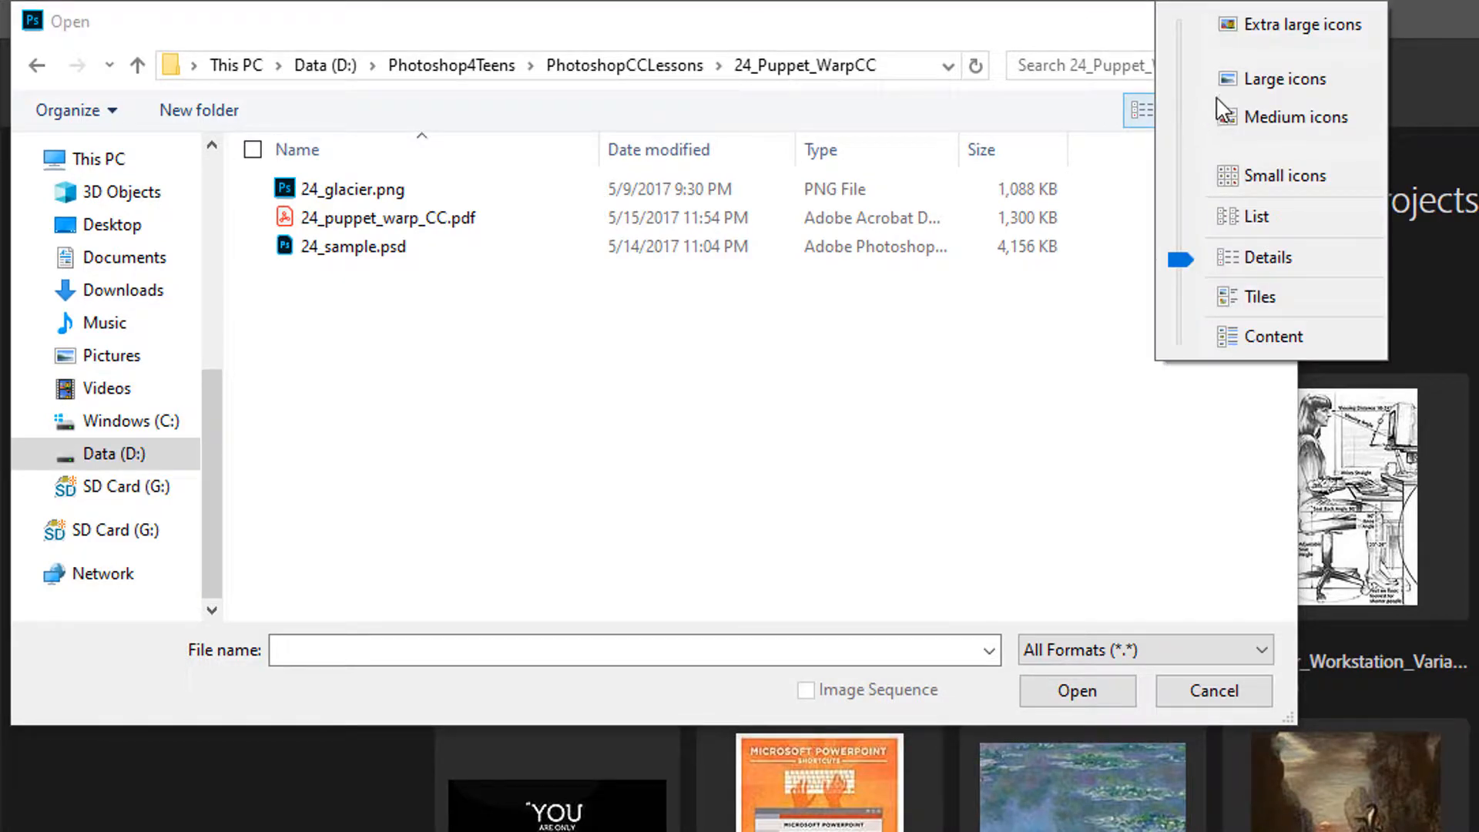
click(1310, 31)
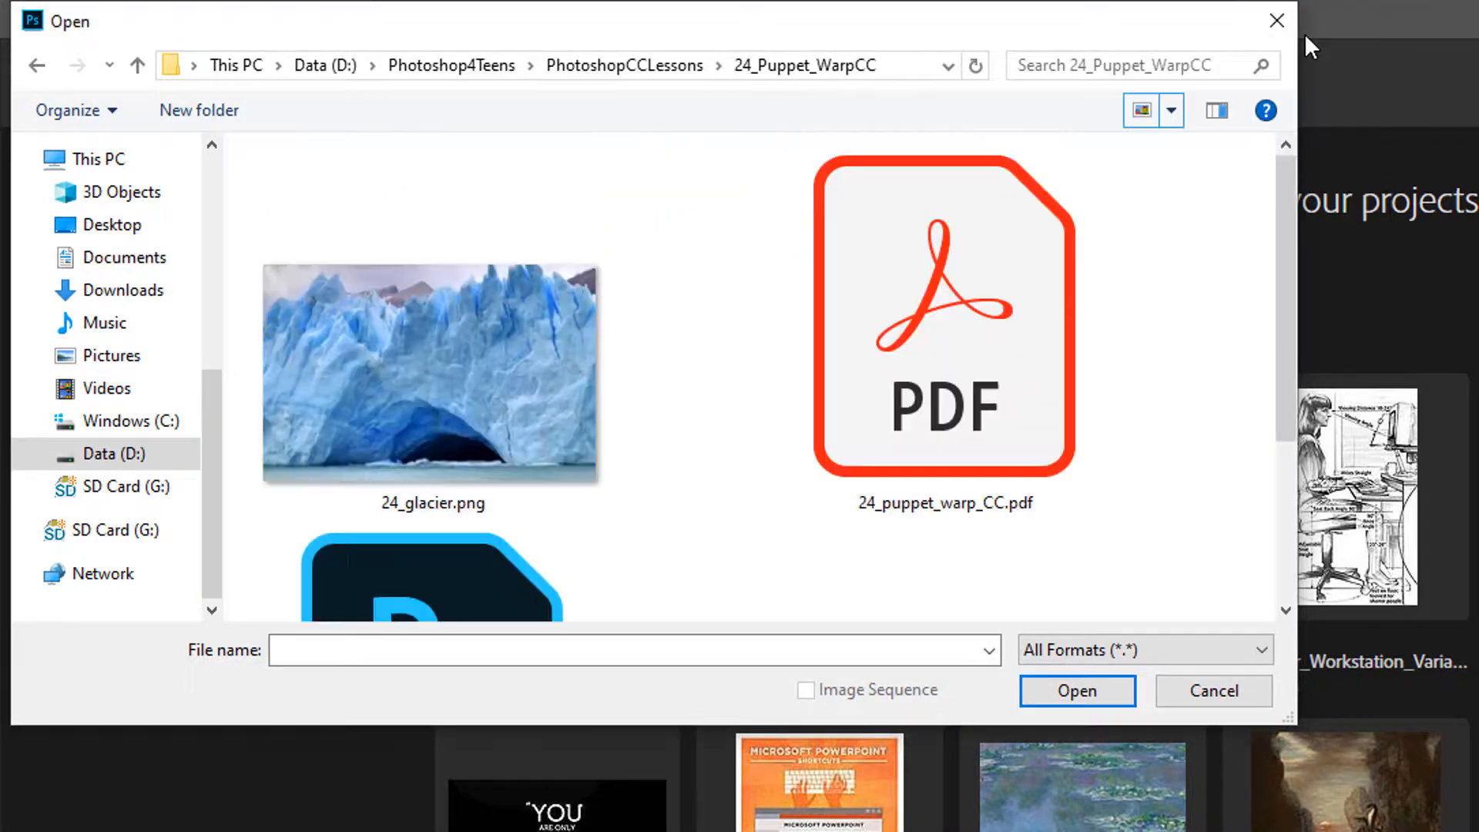
drag(1283, 241, 1272, 211)
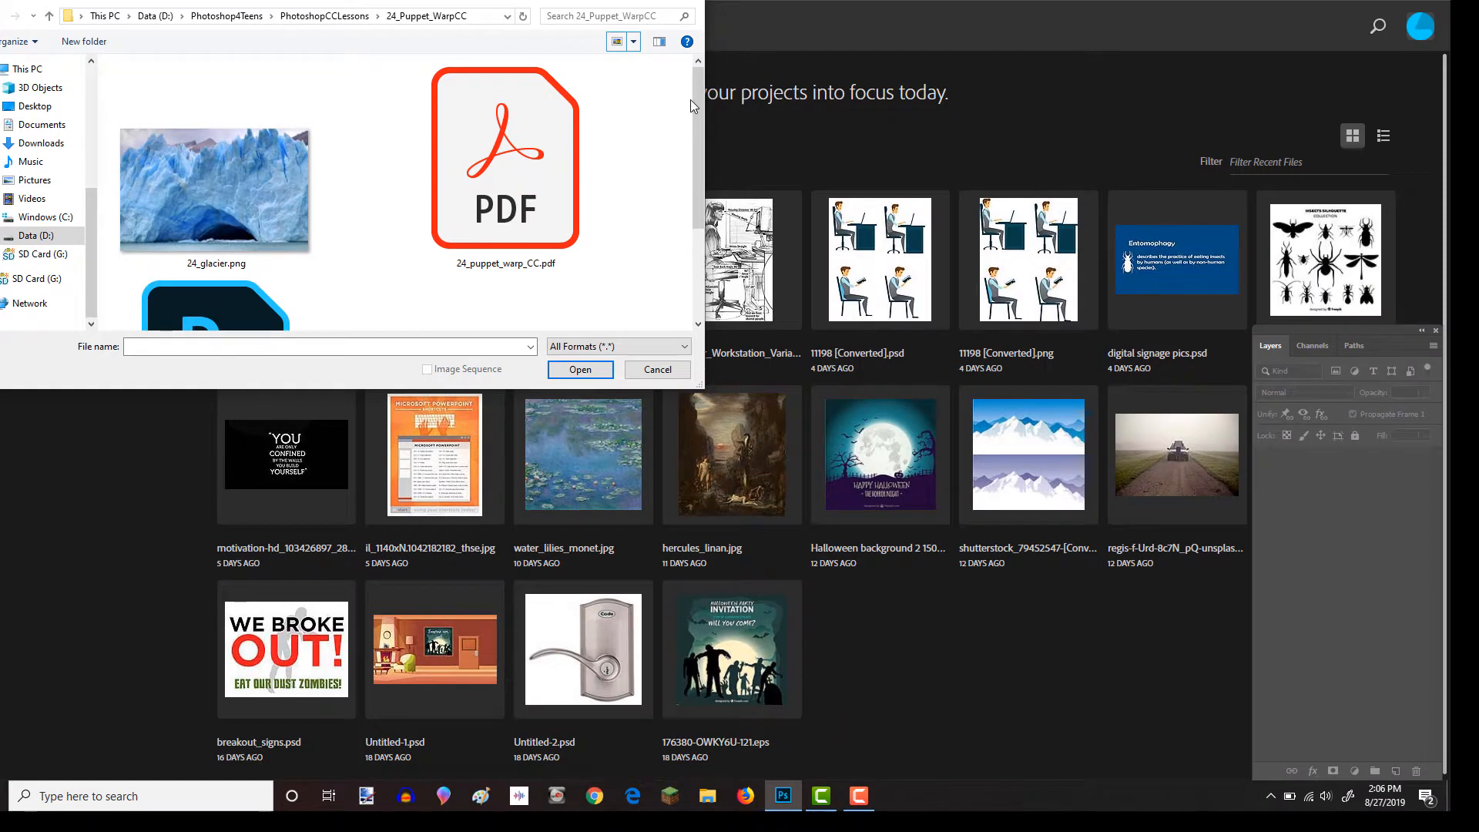
click(211, 183)
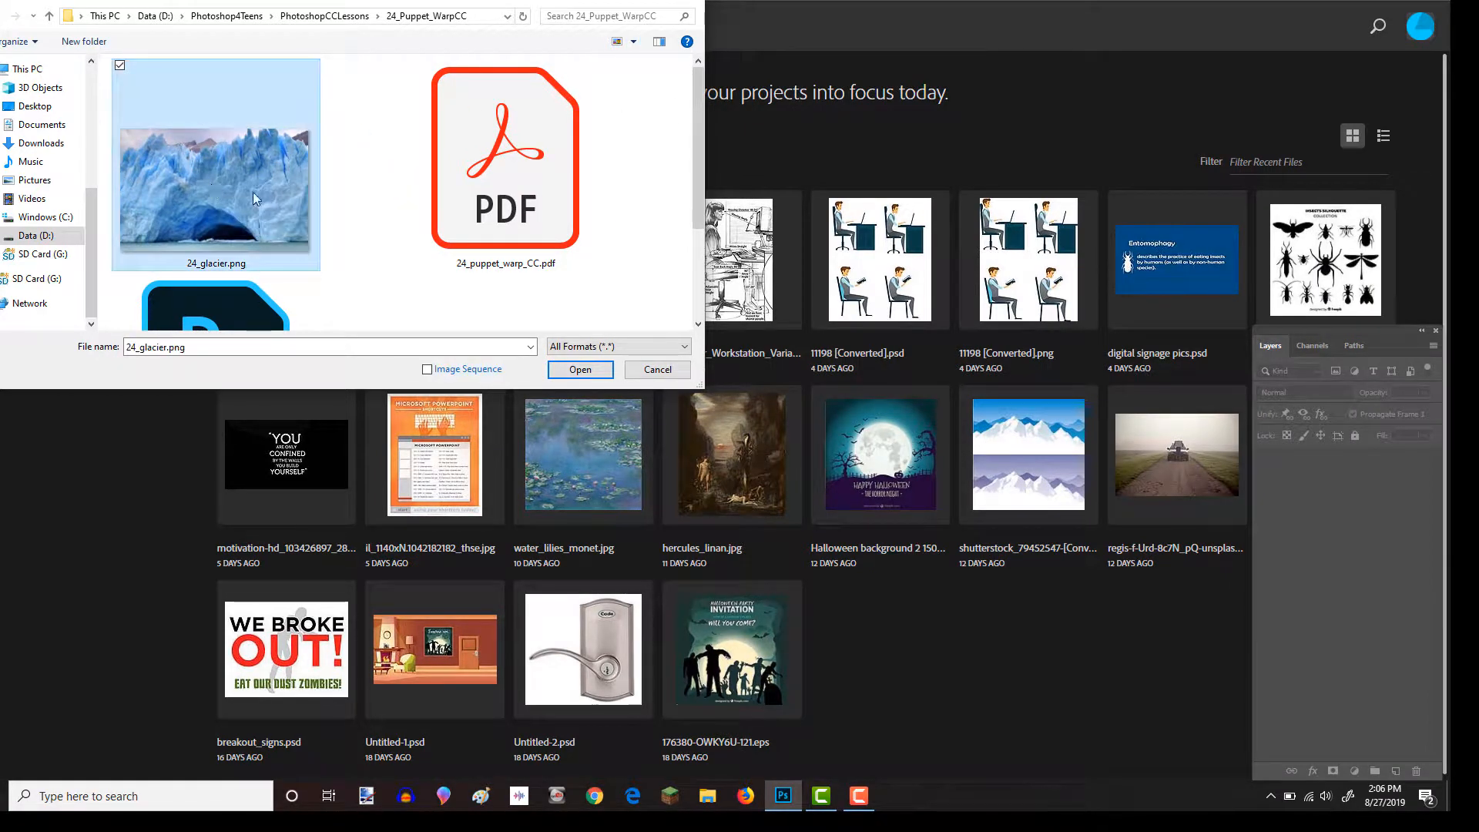
click(608, 378)
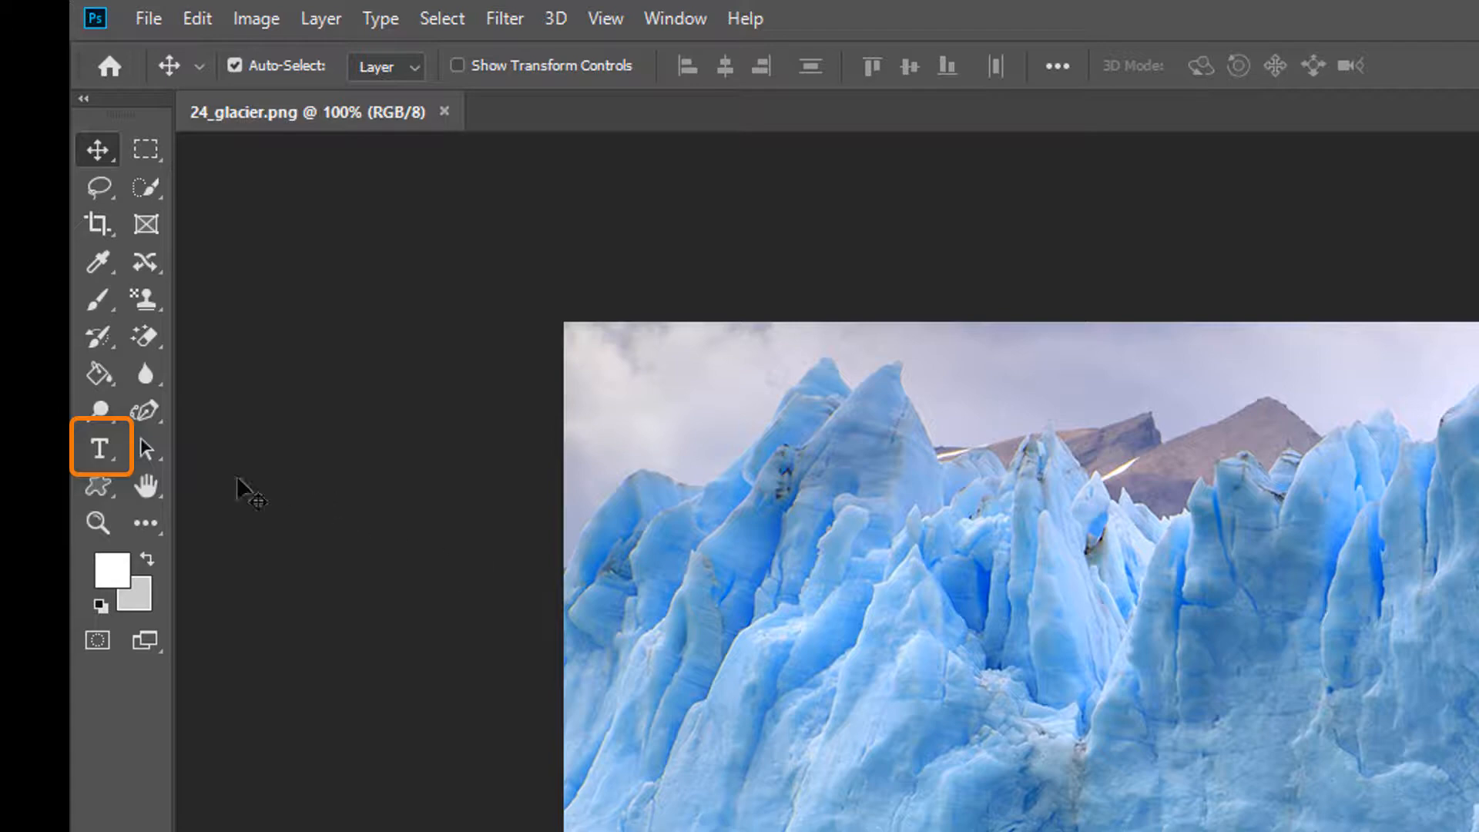
Step: Set up the Type tool with the Arial font and a white text colour
click(99, 445)
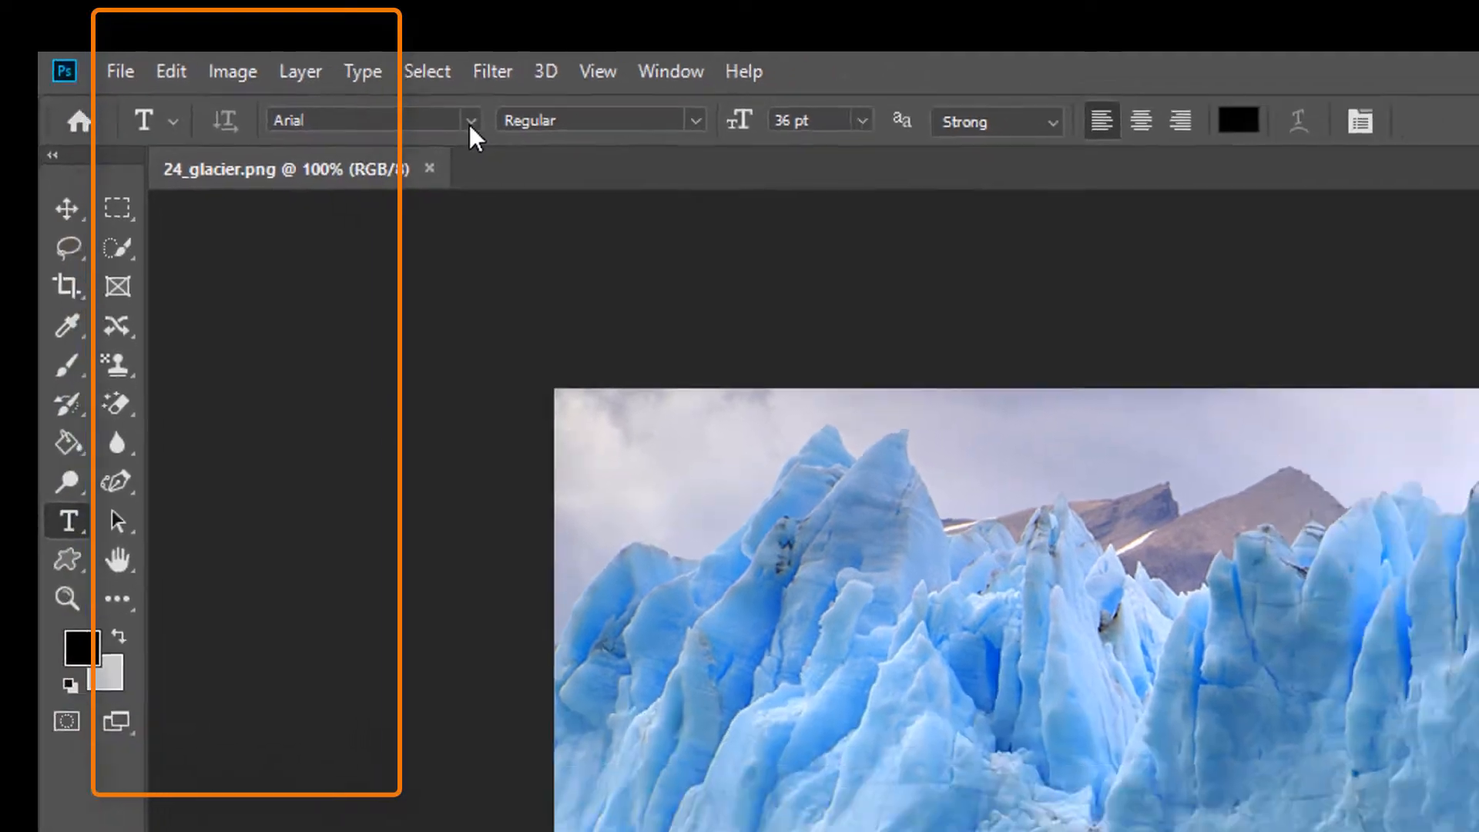
click(567, 150)
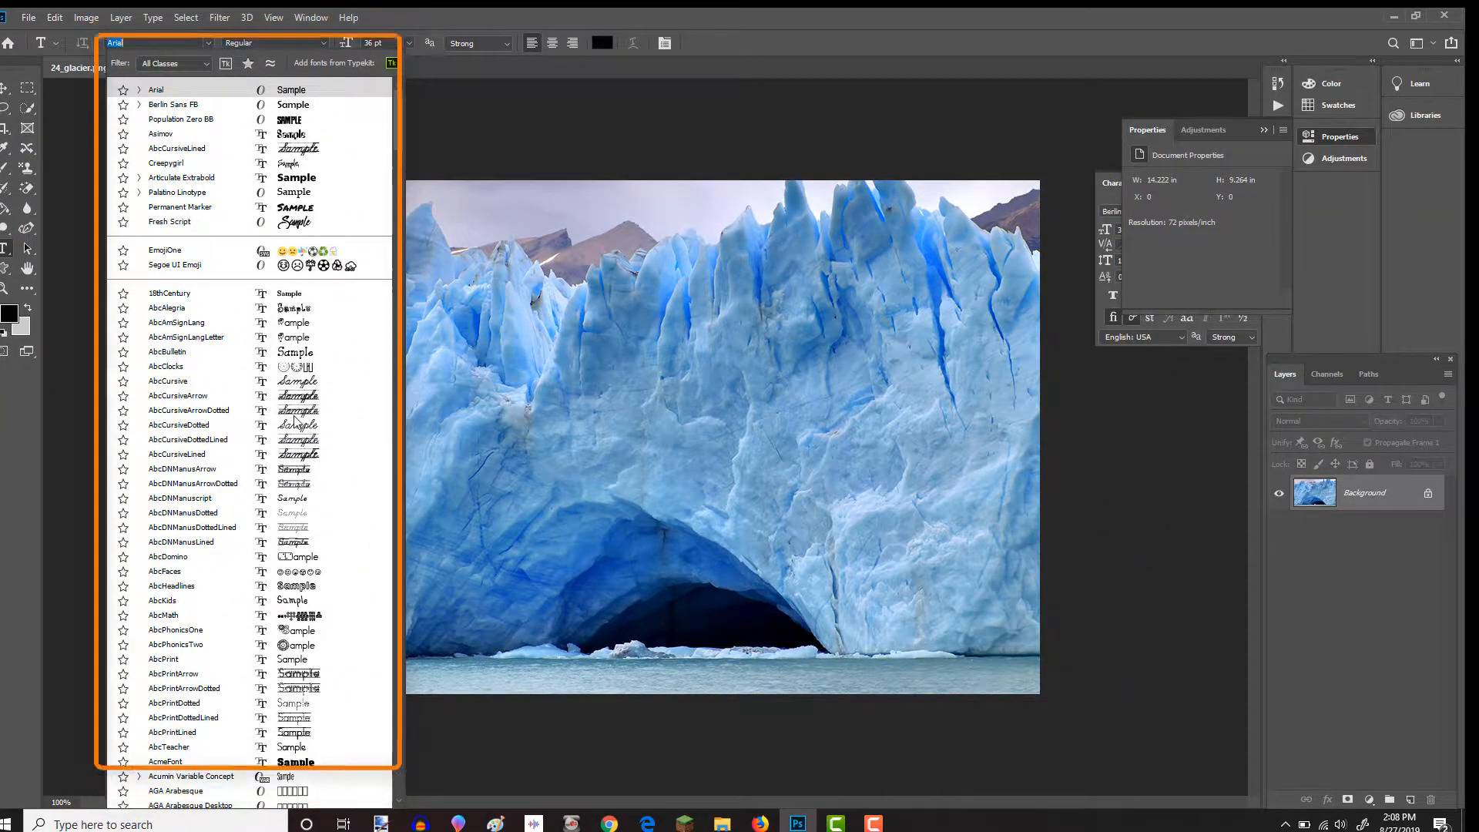
scroll(294, 420, down, 1)
key(Escape)
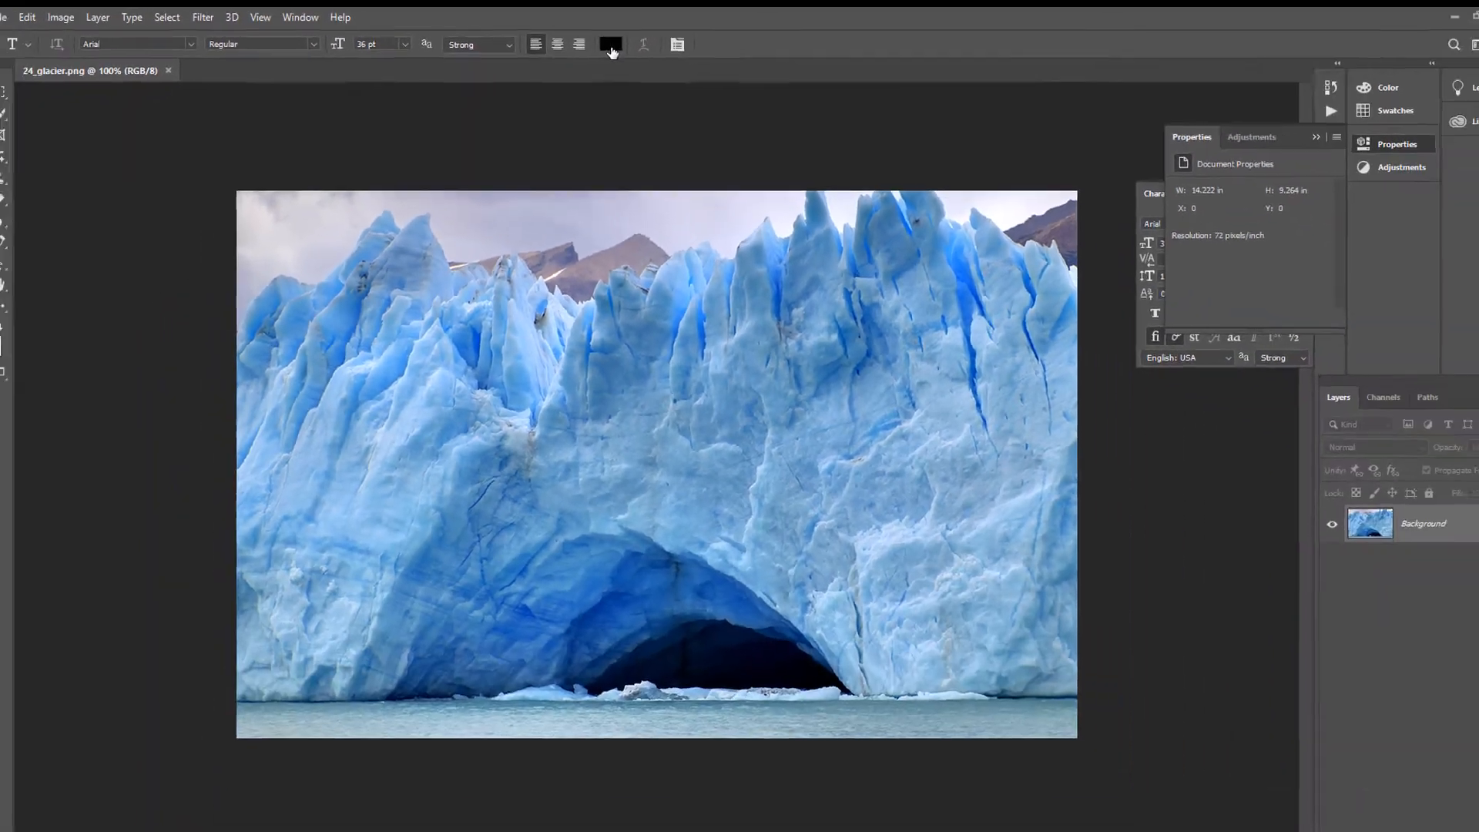
click(701, 108)
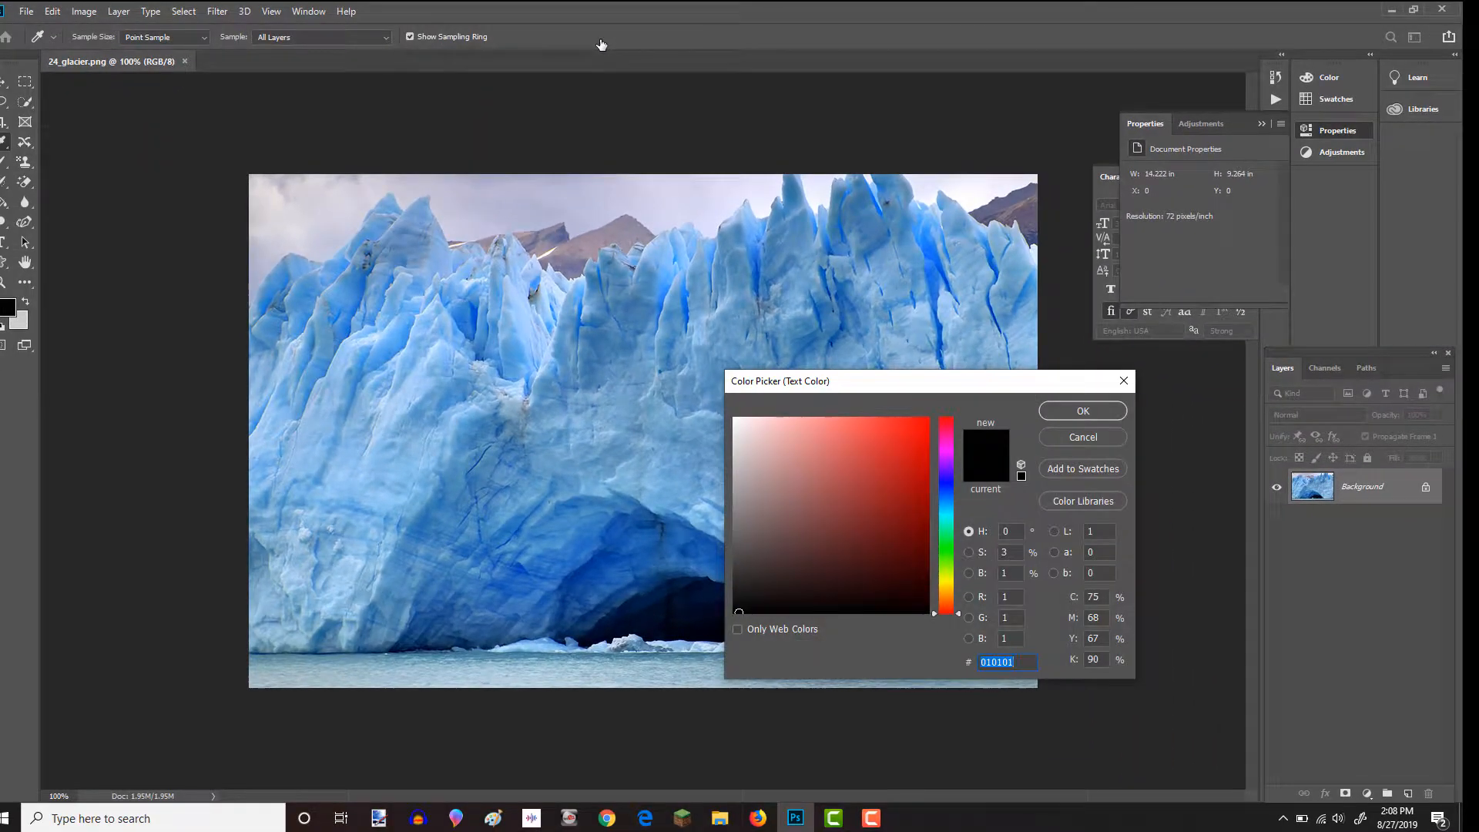
click(736, 420)
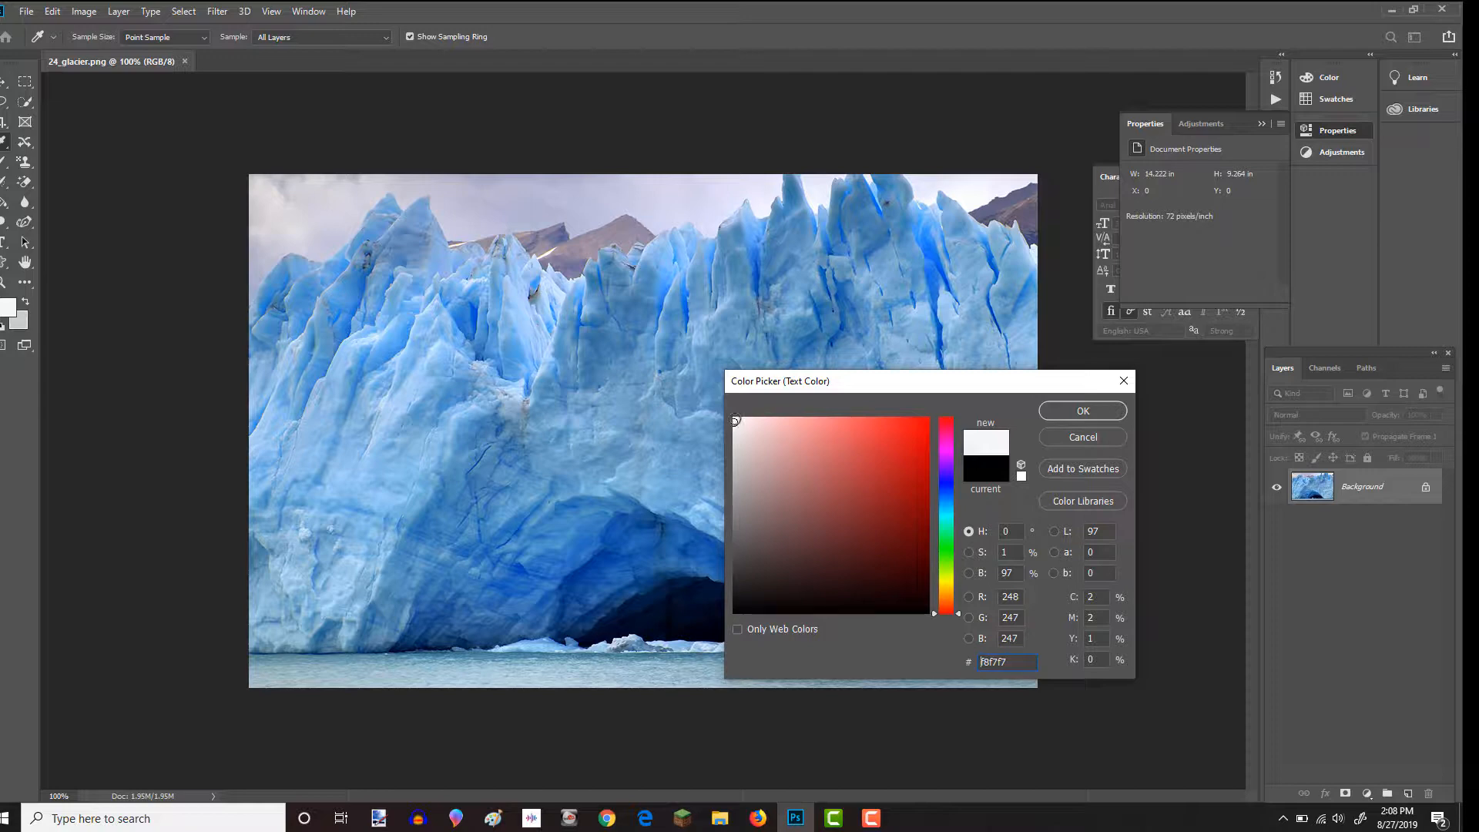
click(734, 419)
click(1068, 412)
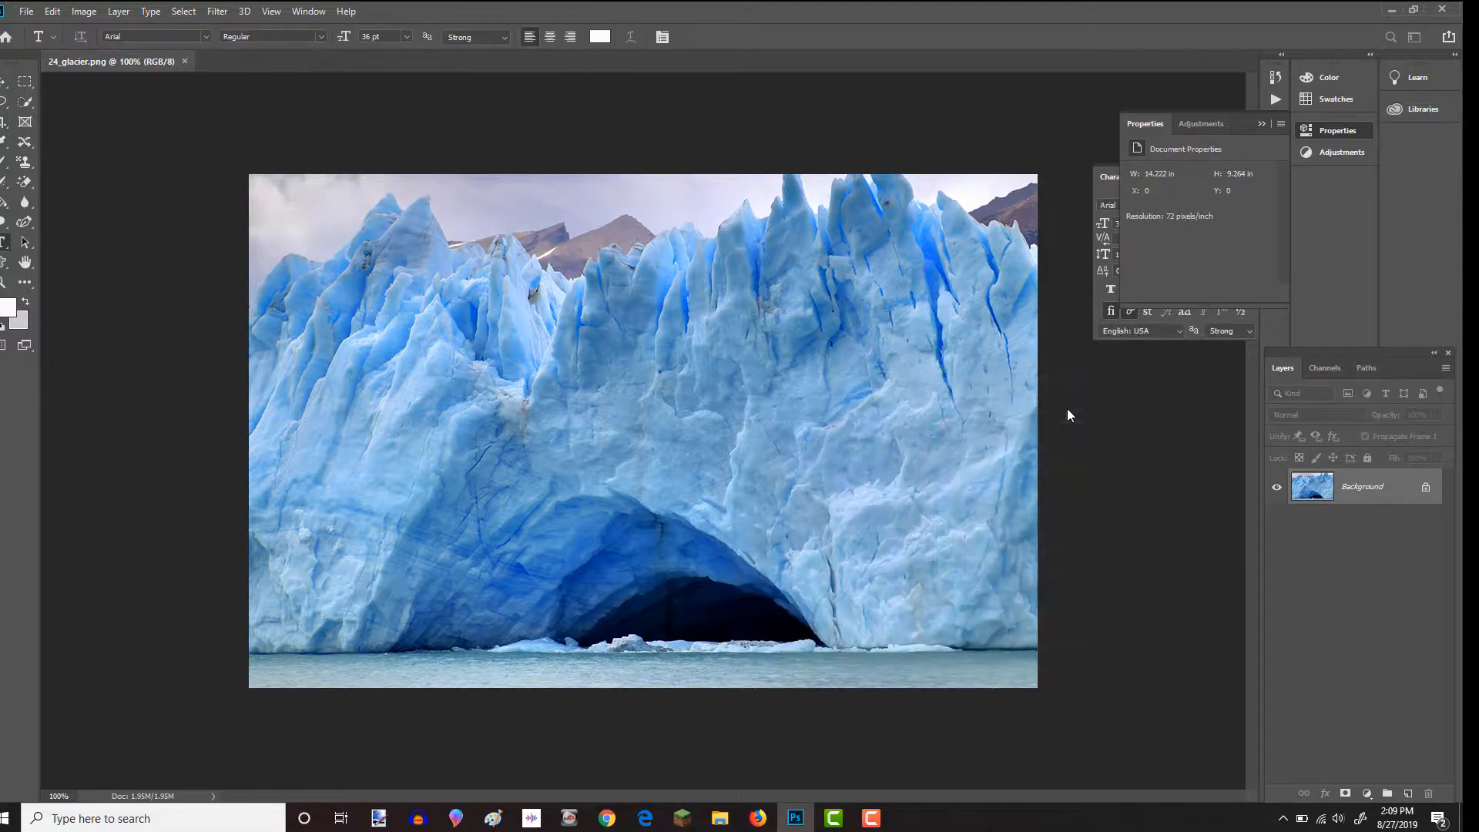
Step: Add the text GLACIER across the ice wall above the cave and set its size to 72 pt
click(488, 416)
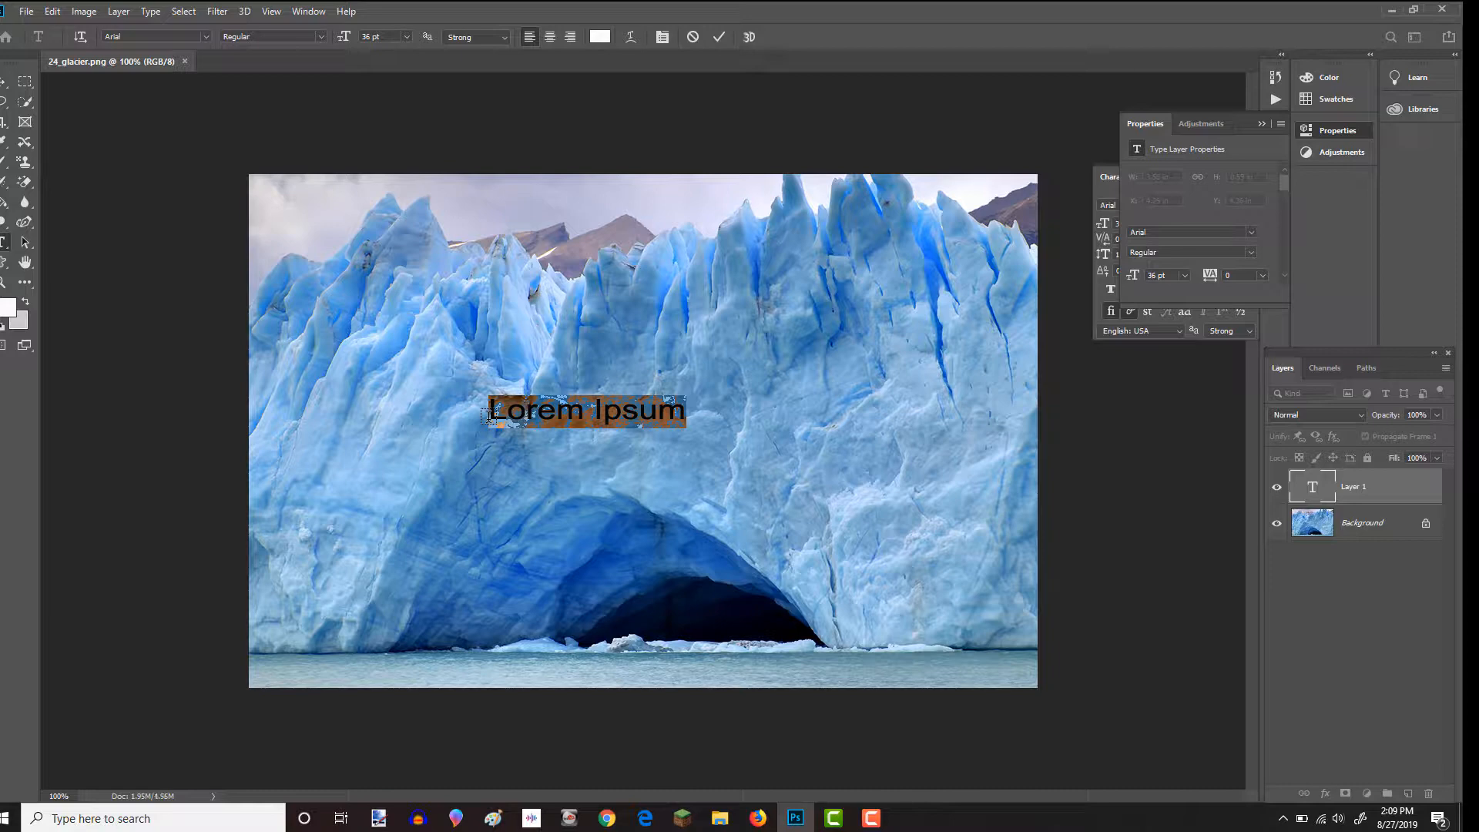
text(GLACIER)
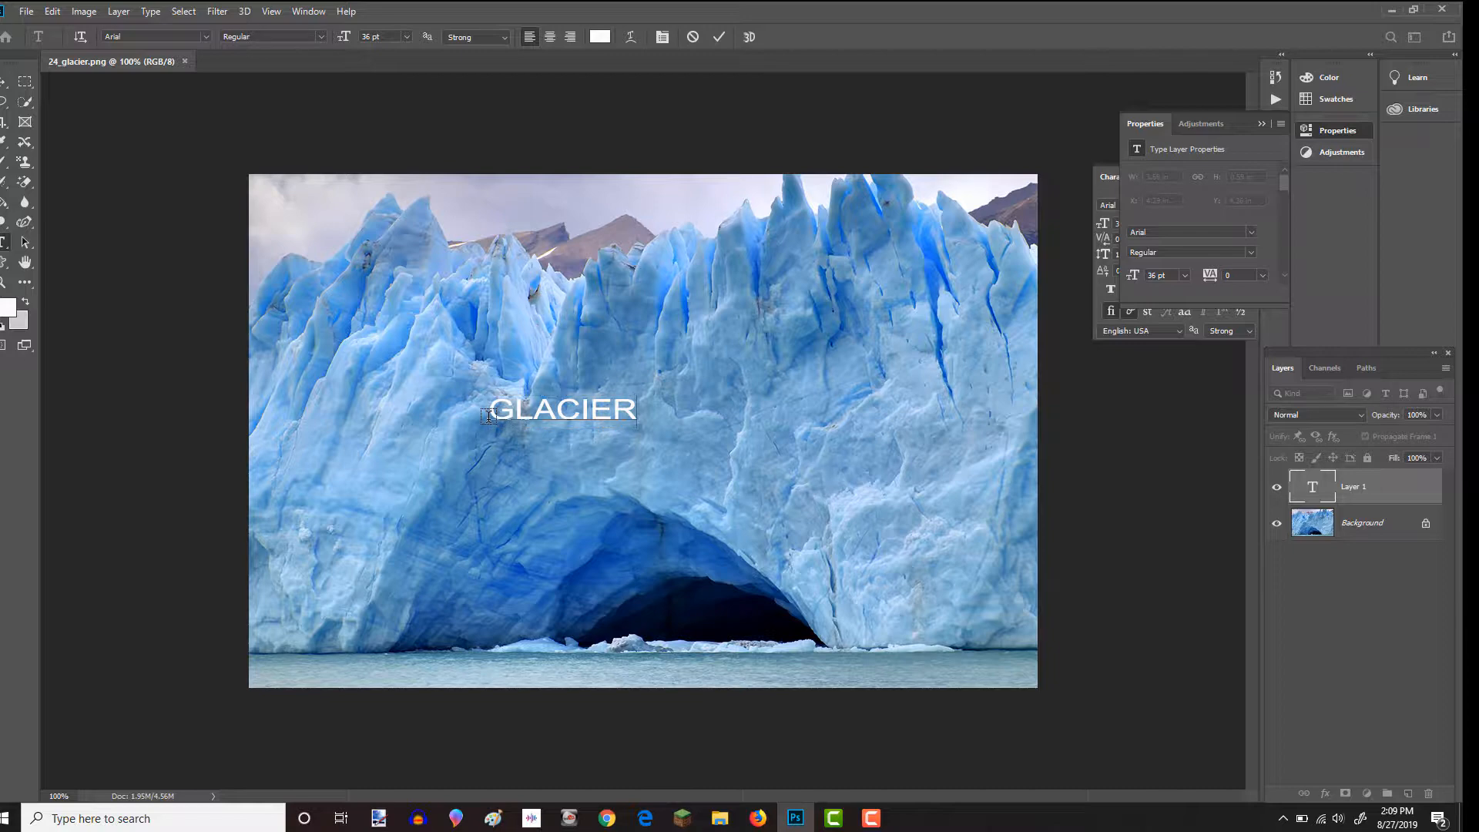
key(ctrl+a)
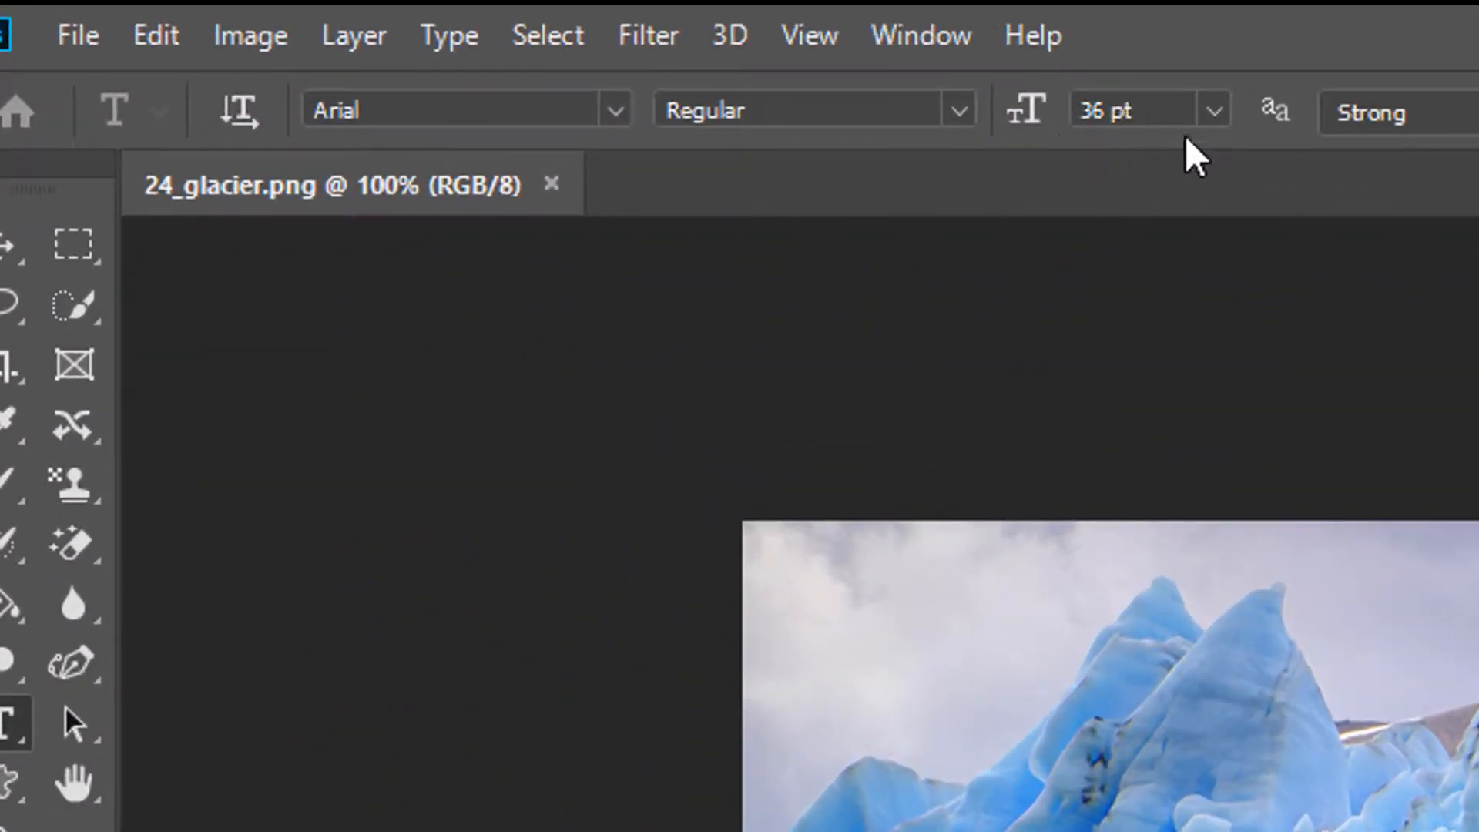
click(1209, 113)
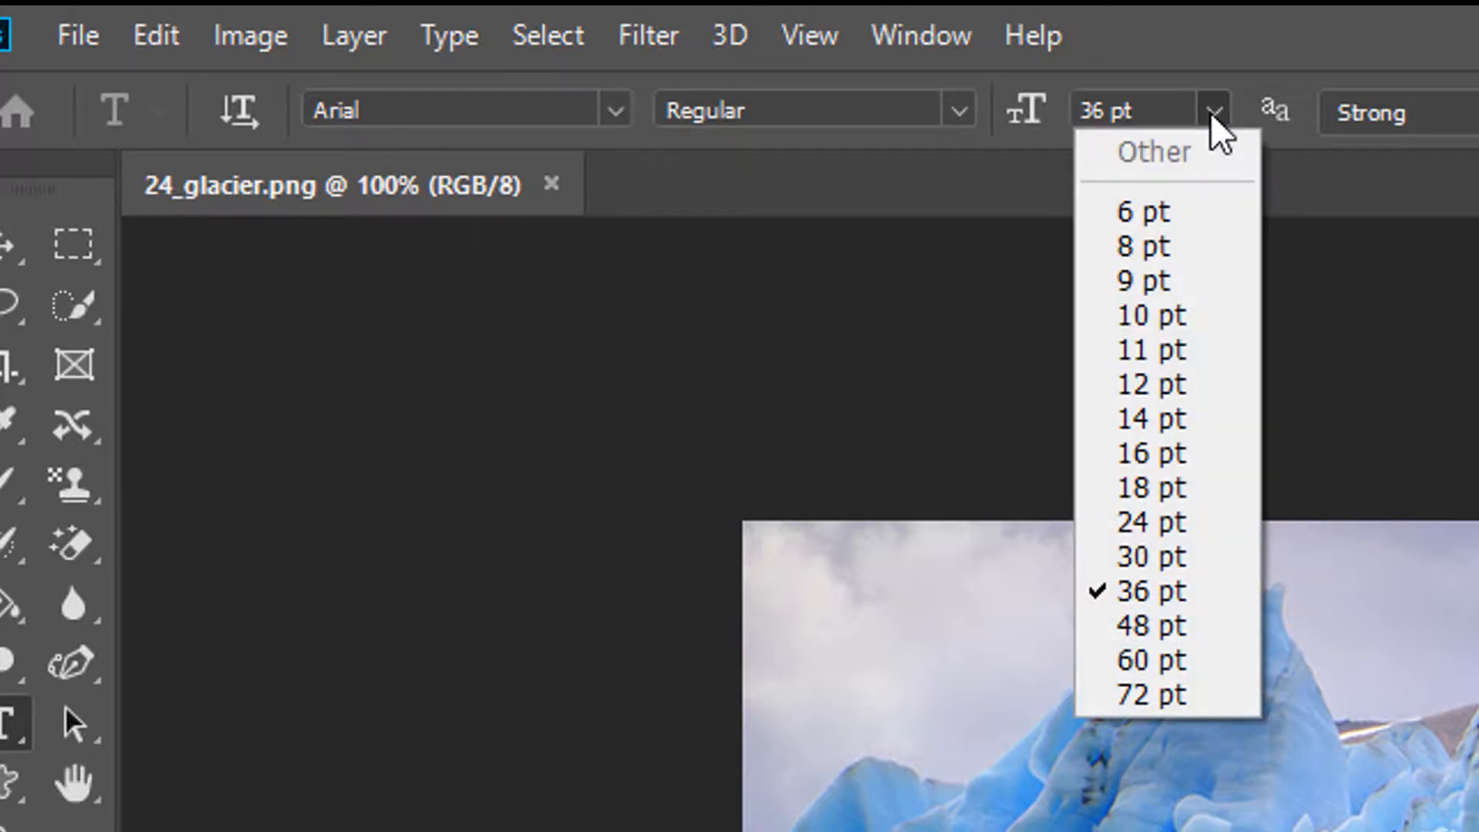
click(1199, 692)
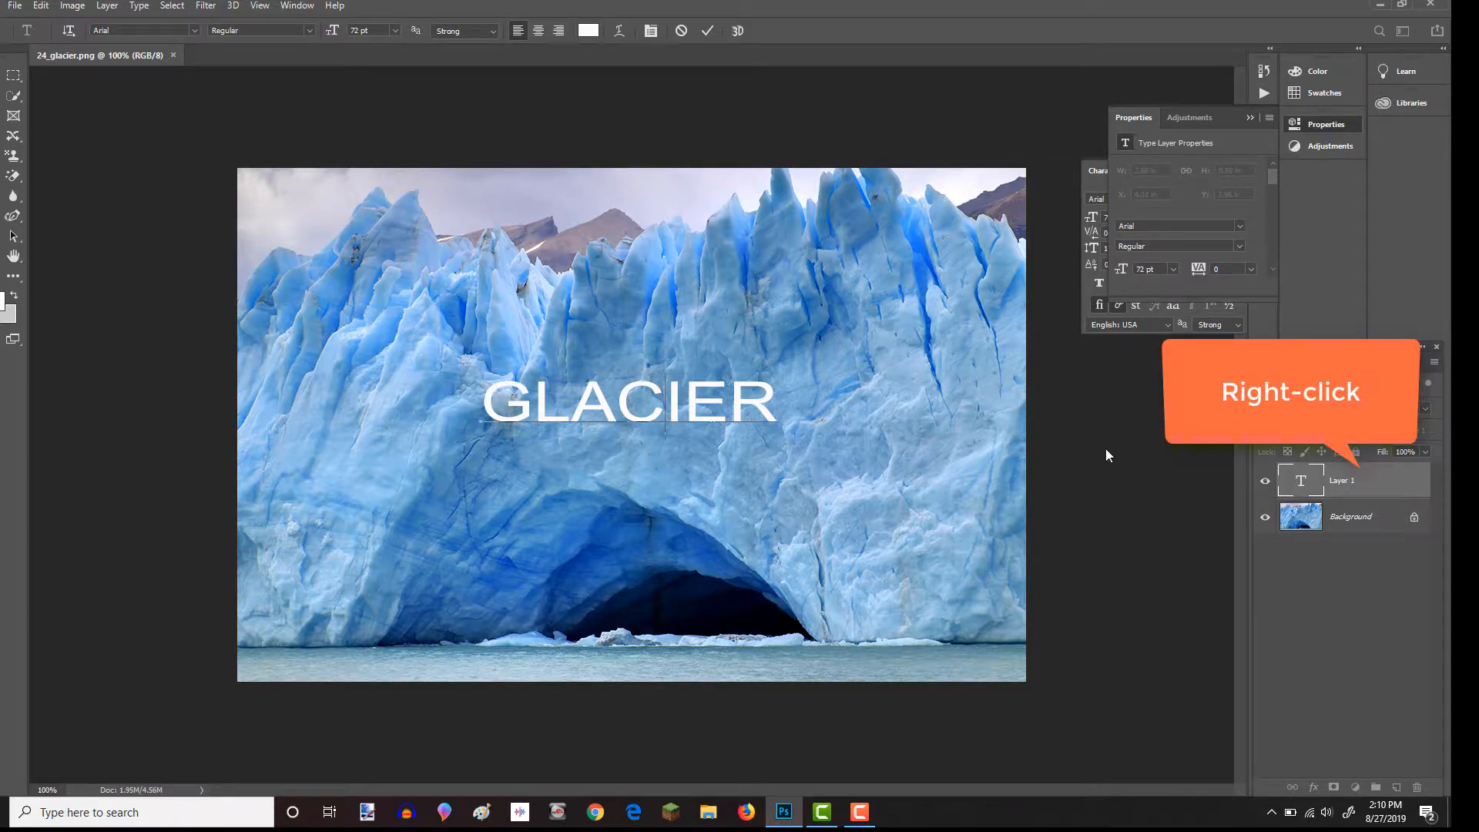
Step: Convert the GLACIER text layer to a smart object
right_click(1348, 483)
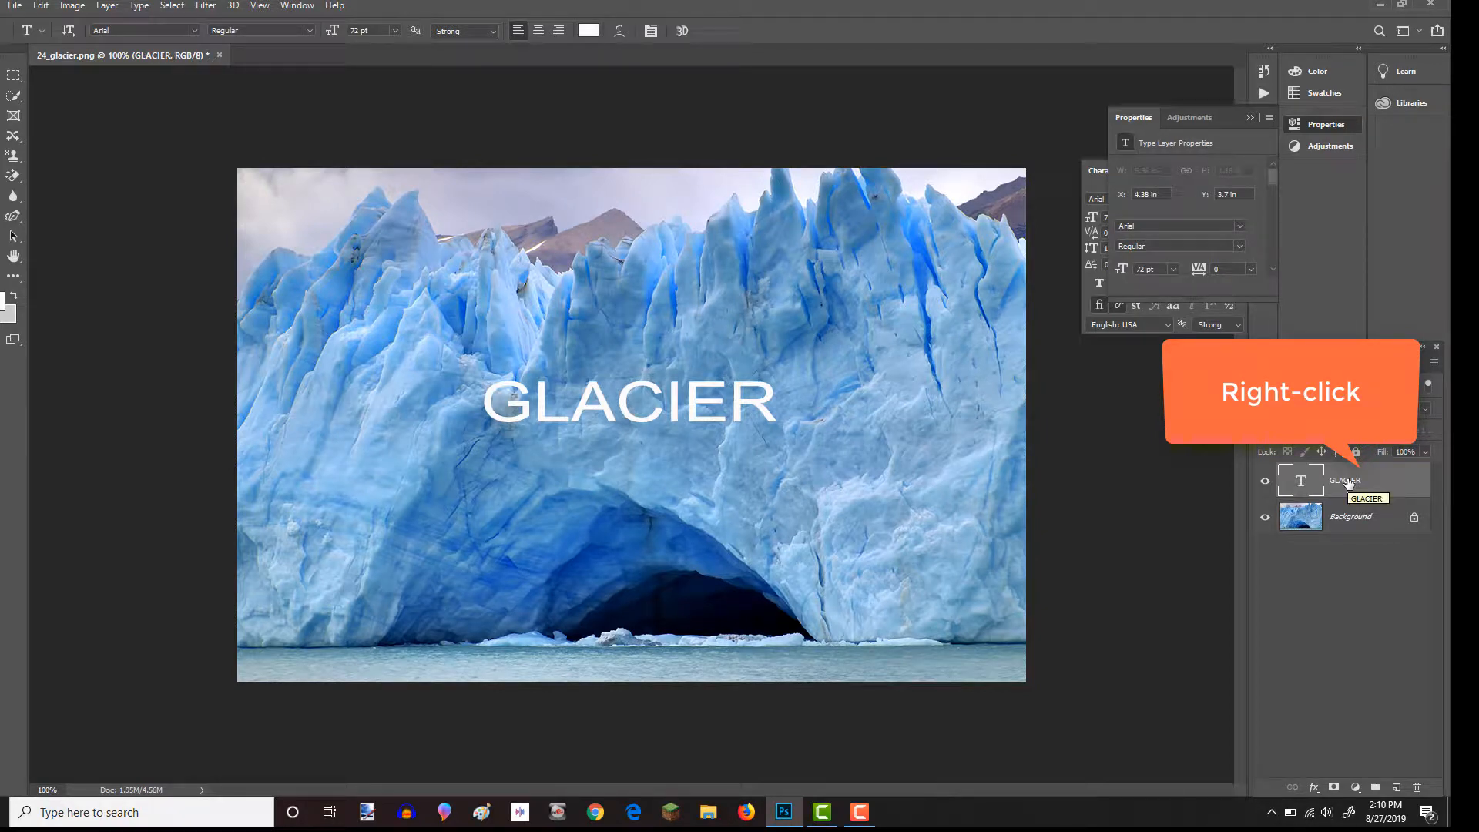
right_click(1348, 483)
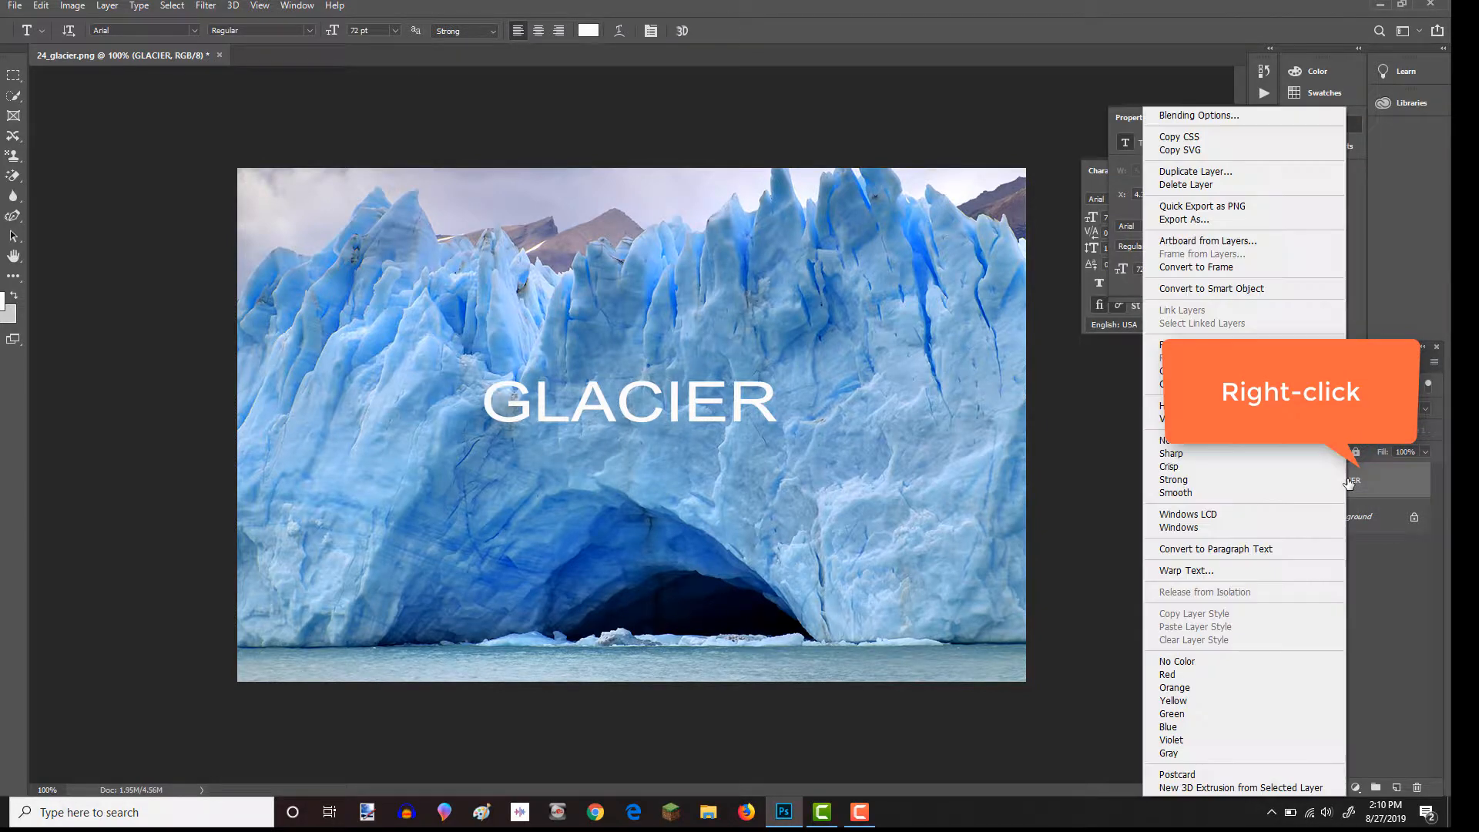
click(1235, 290)
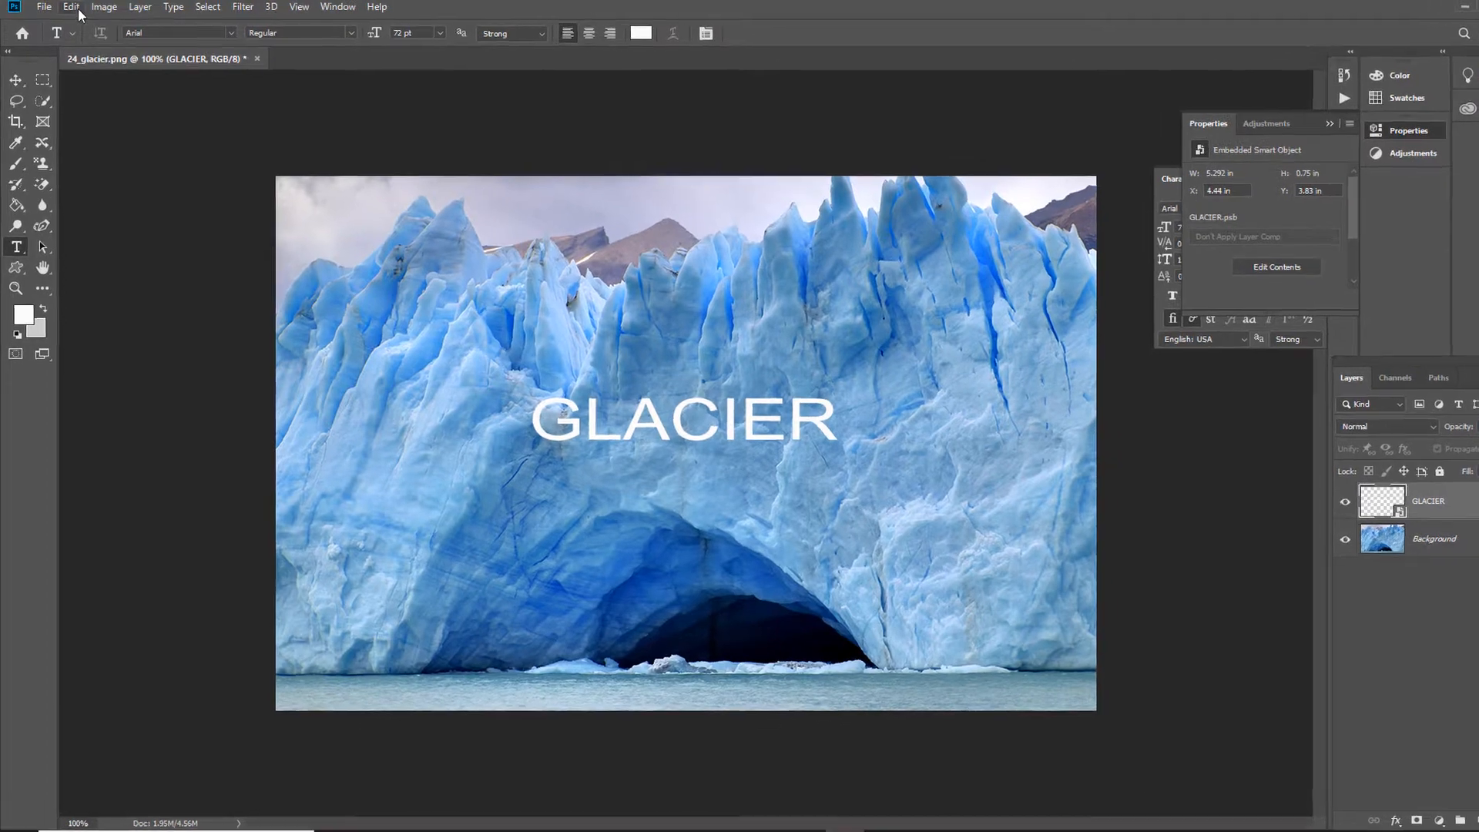
Step: Start Puppet Warp on the GLACIER smart object and place a pin slightly below the middle of the letter I
click(69, 7)
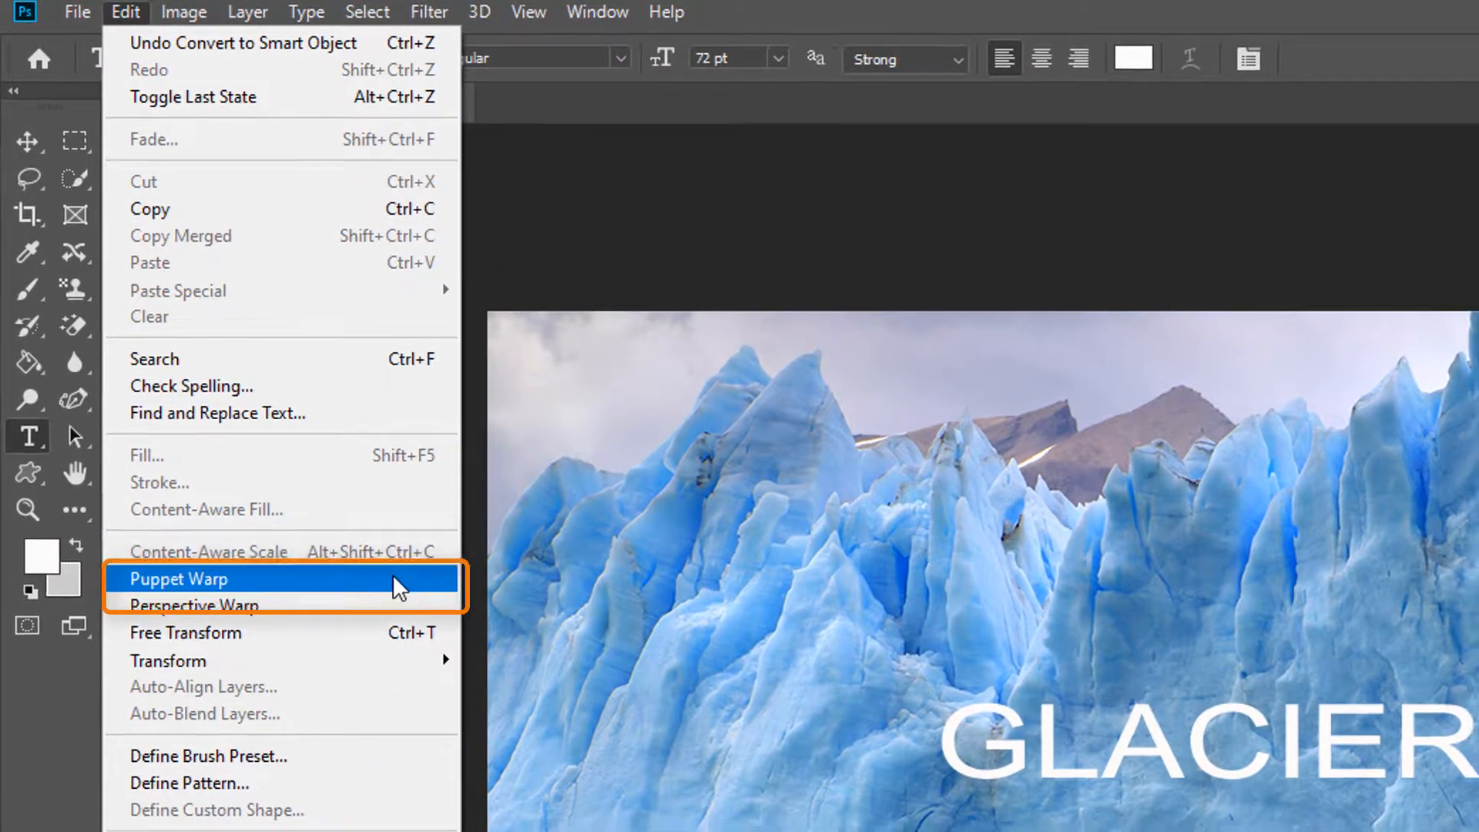
click(393, 583)
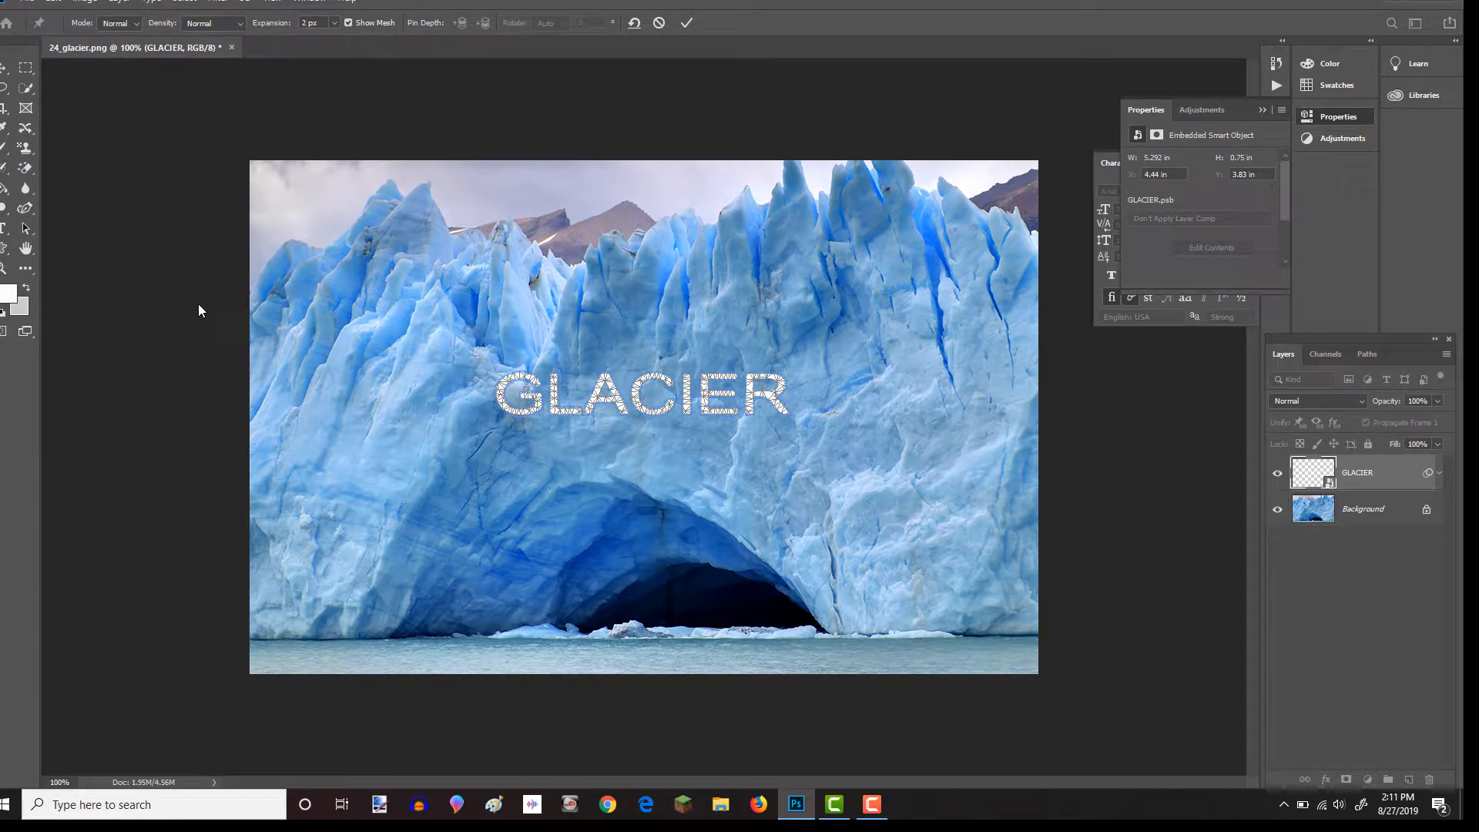
key(ctrl+plus)
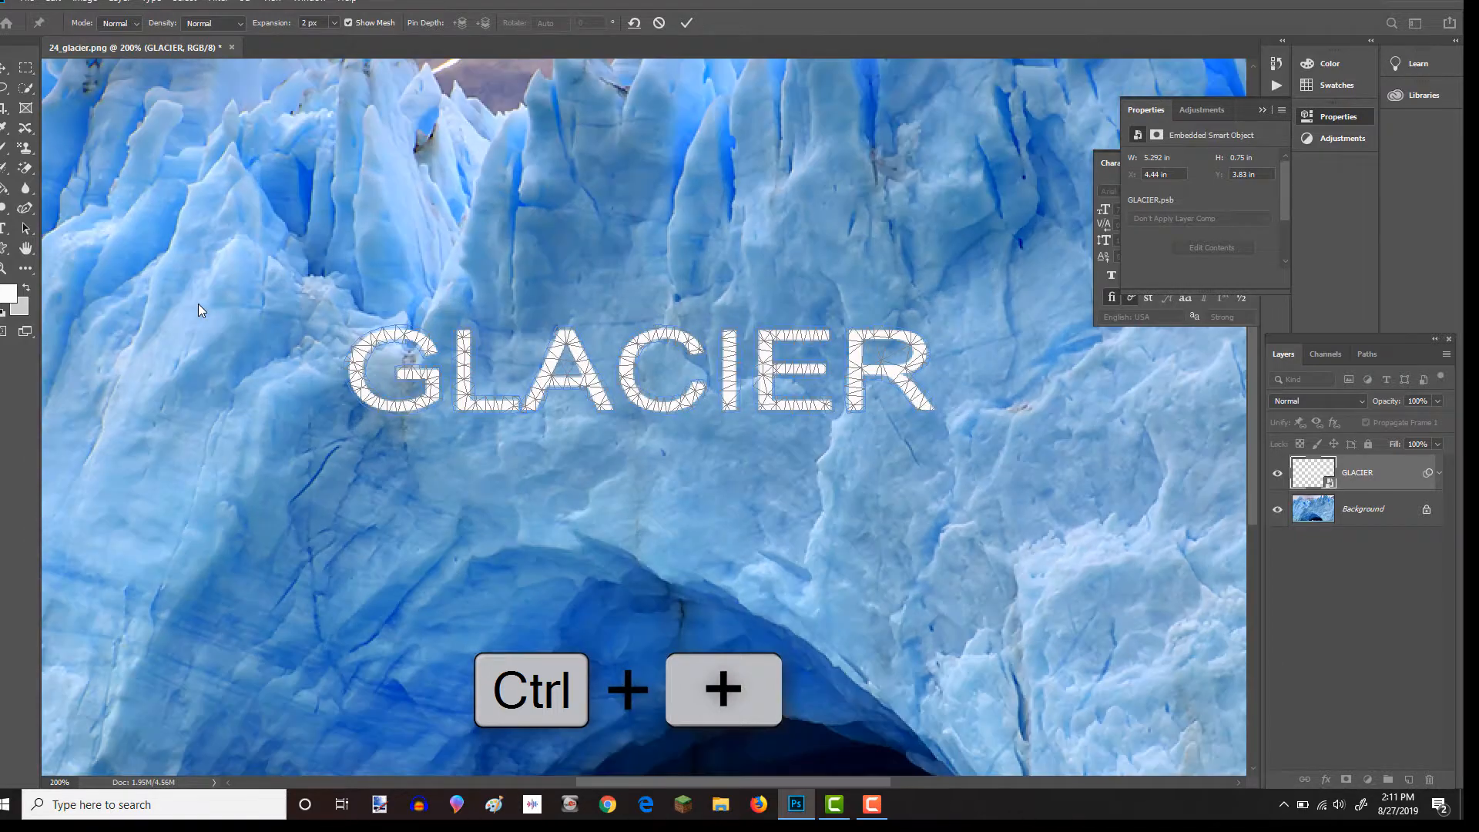
key(ctrl+plus)
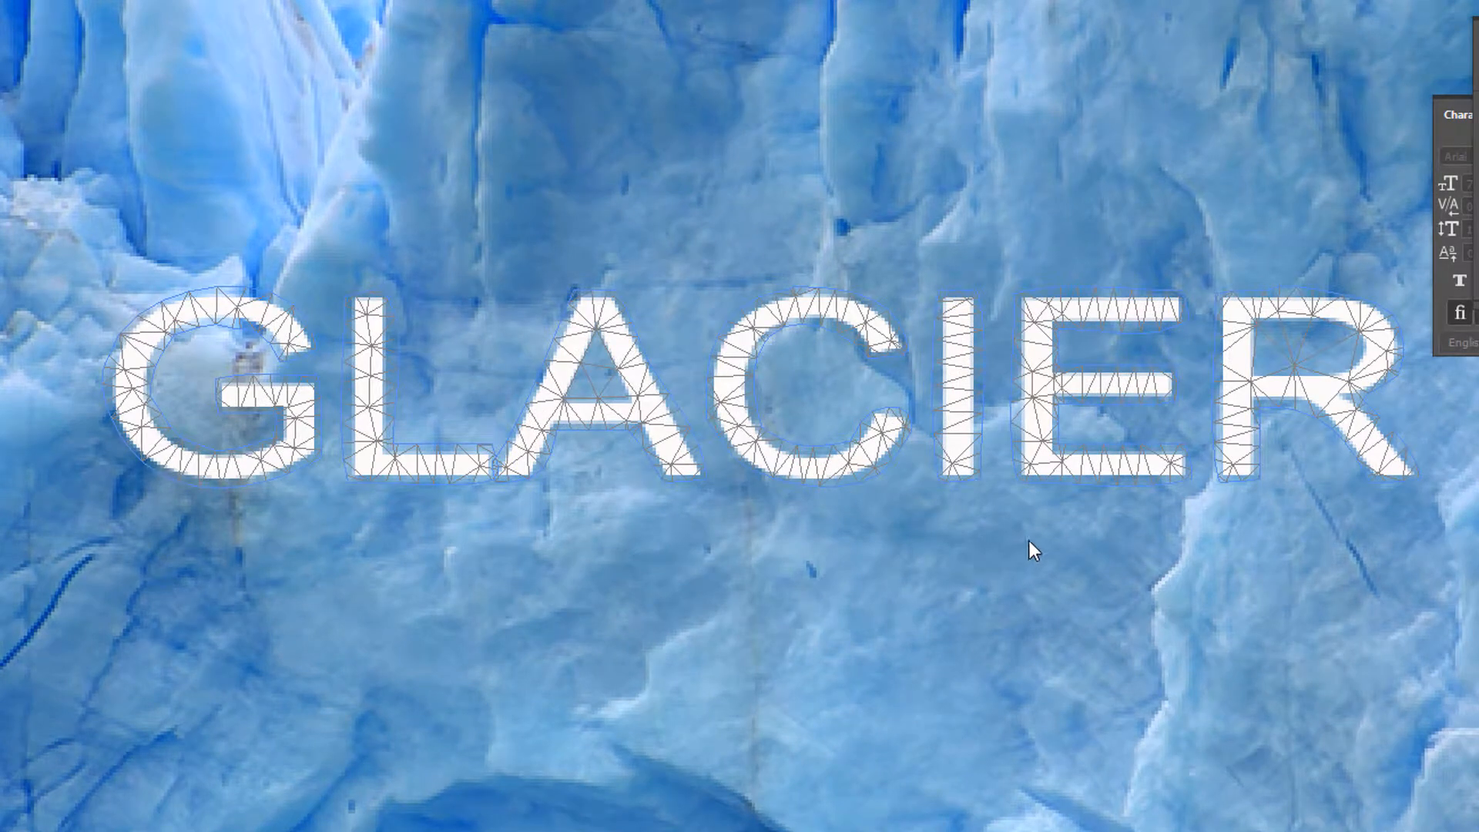
click(959, 416)
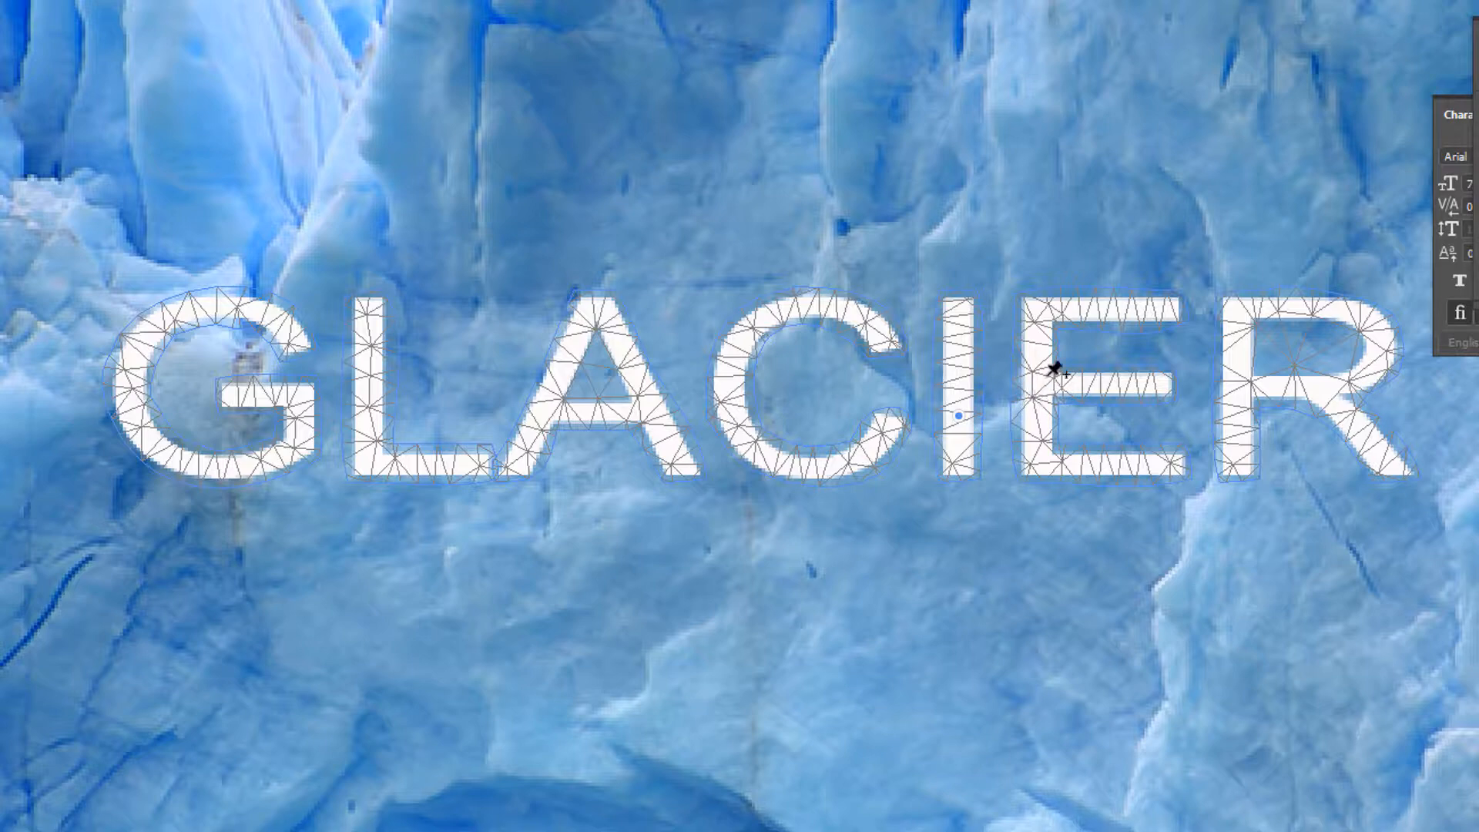
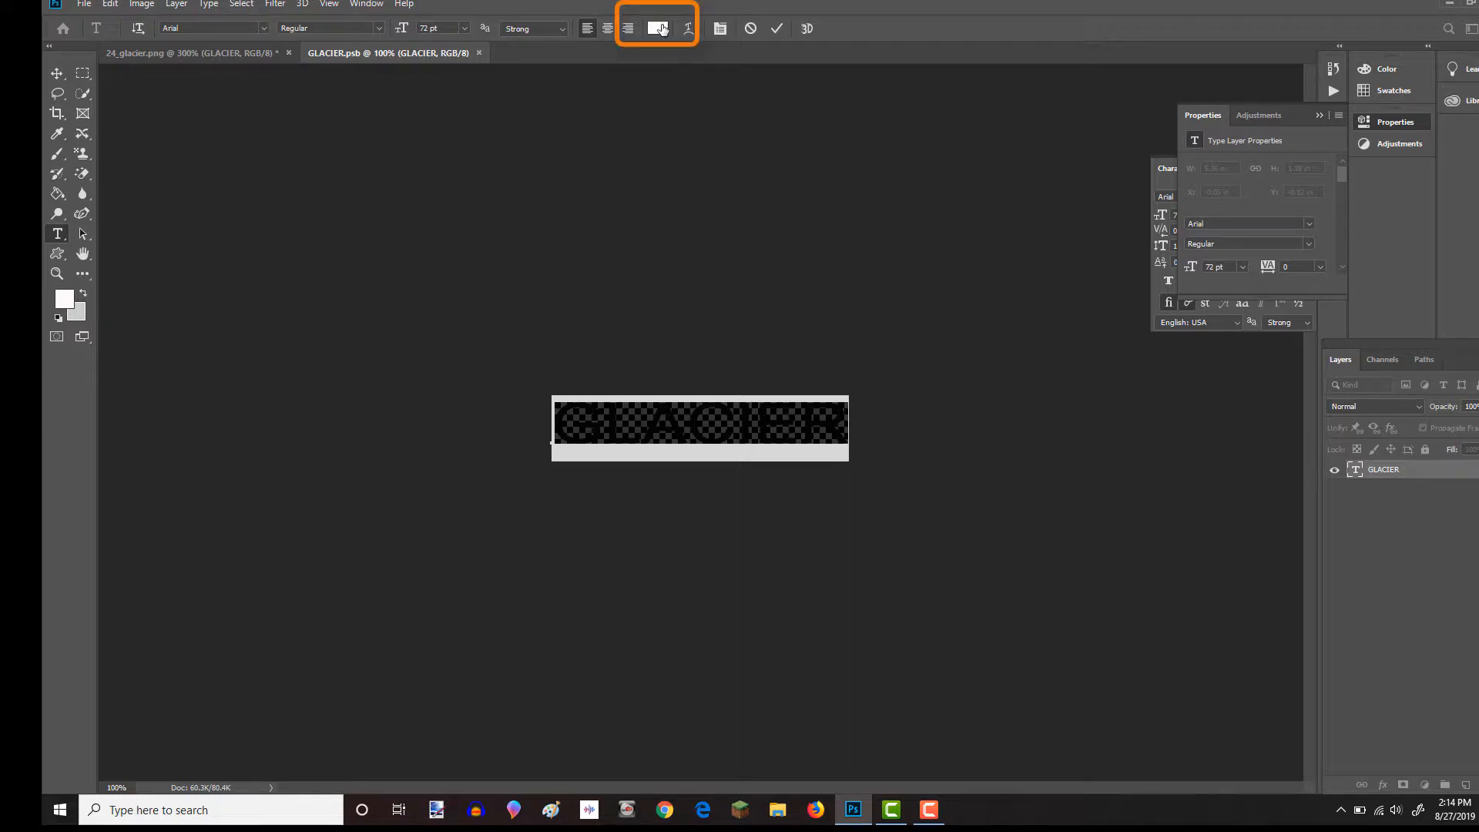
Step: Recolour the selected GLACIER text in GLACIER.psb to light blue, #60bbef
click(660, 29)
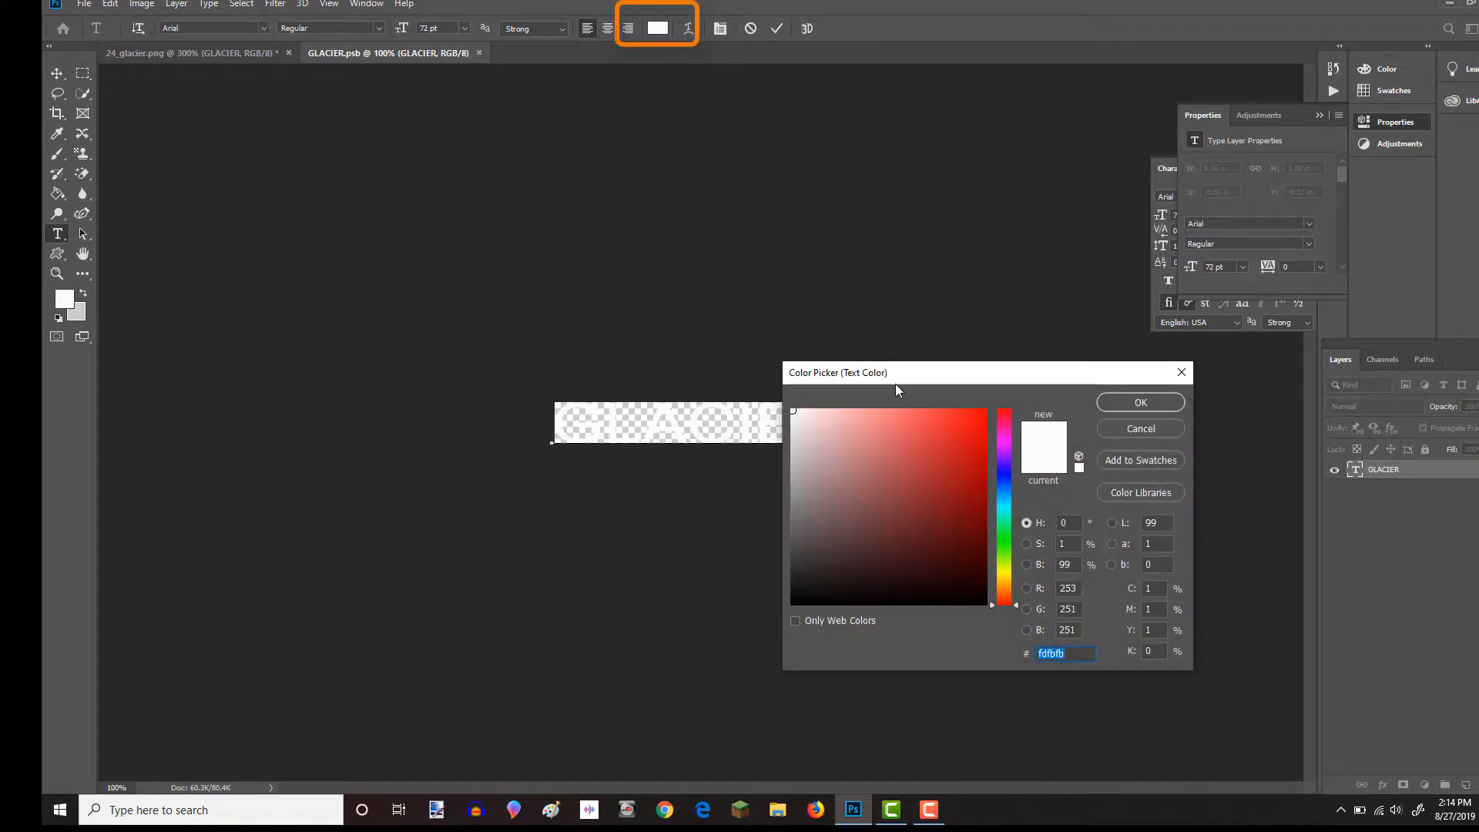
click(1006, 493)
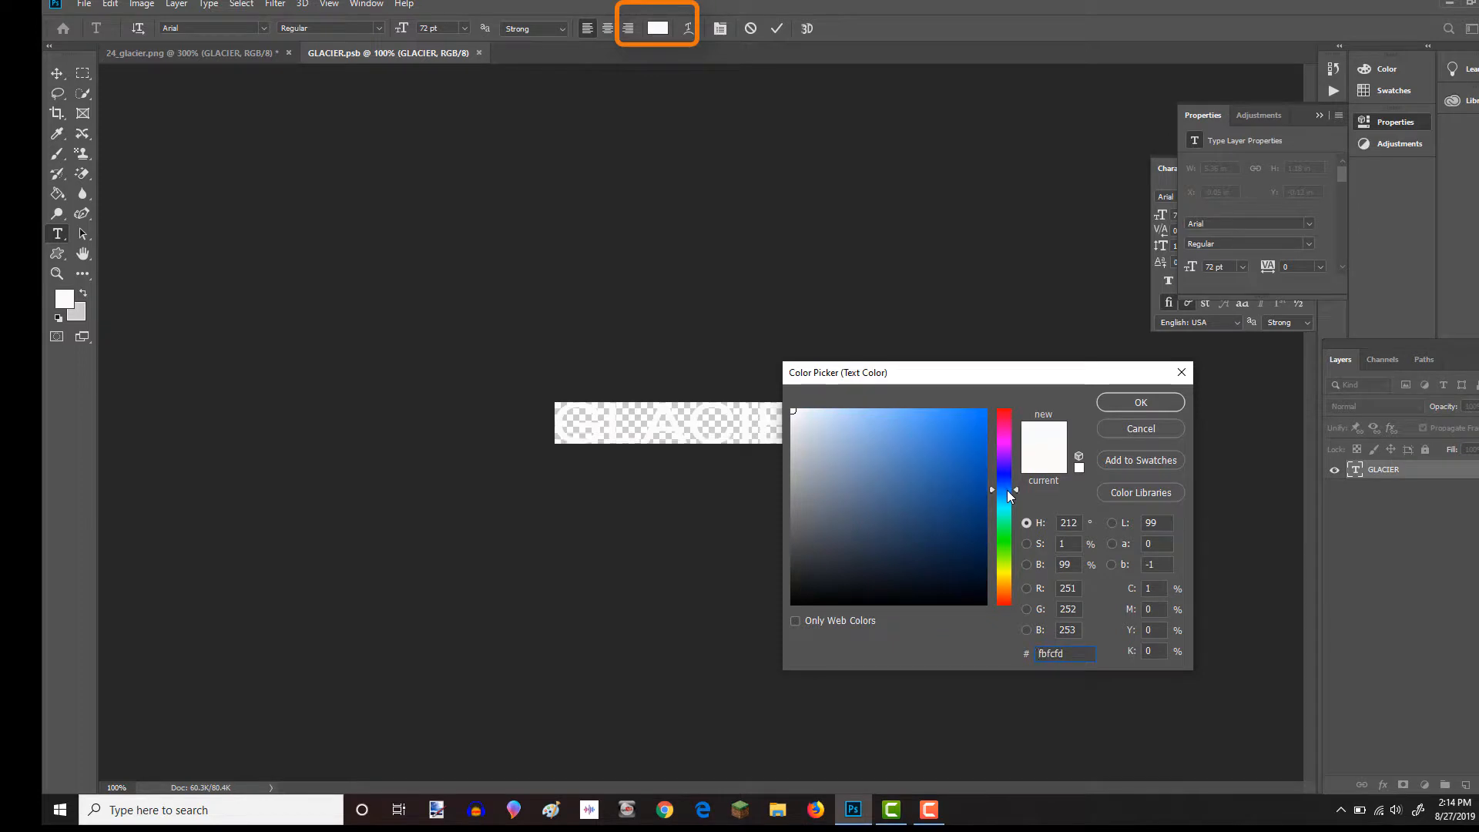
drag(928, 428, 909, 421)
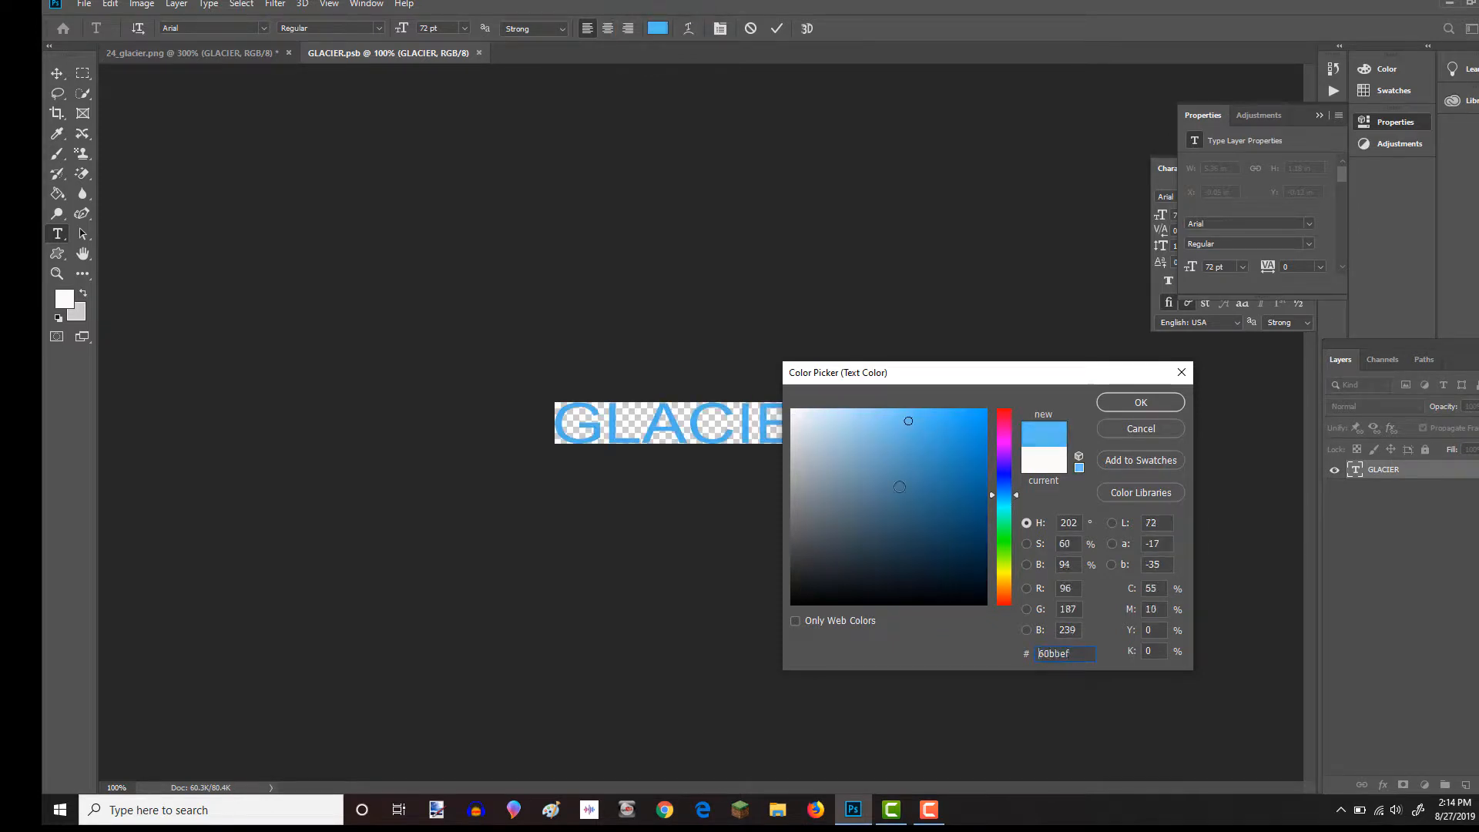
click(1140, 402)
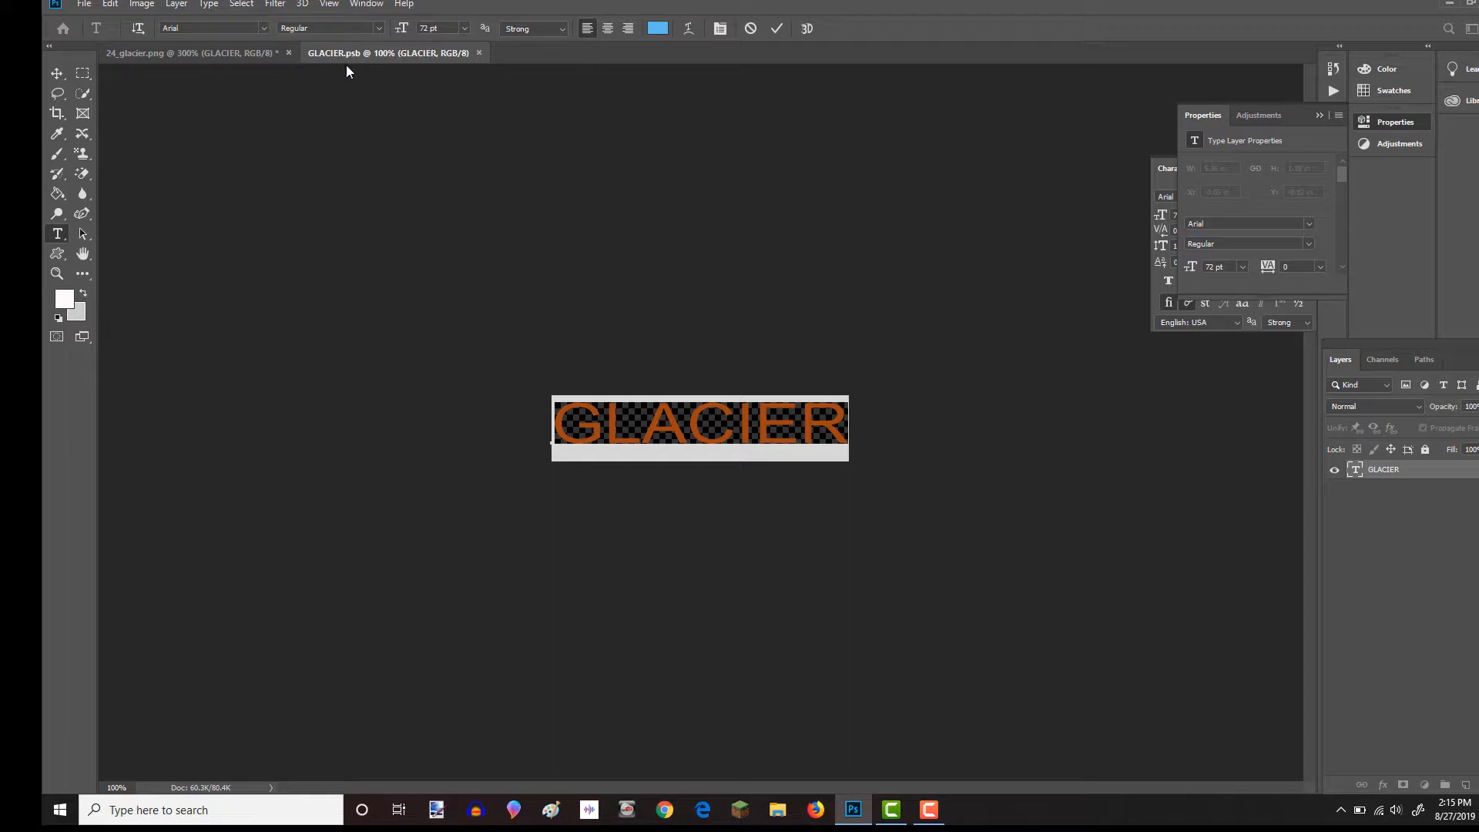
Step: Check the warped text in 24_glacier.png, then close GLACIER.psb and save its changes
click(185, 53)
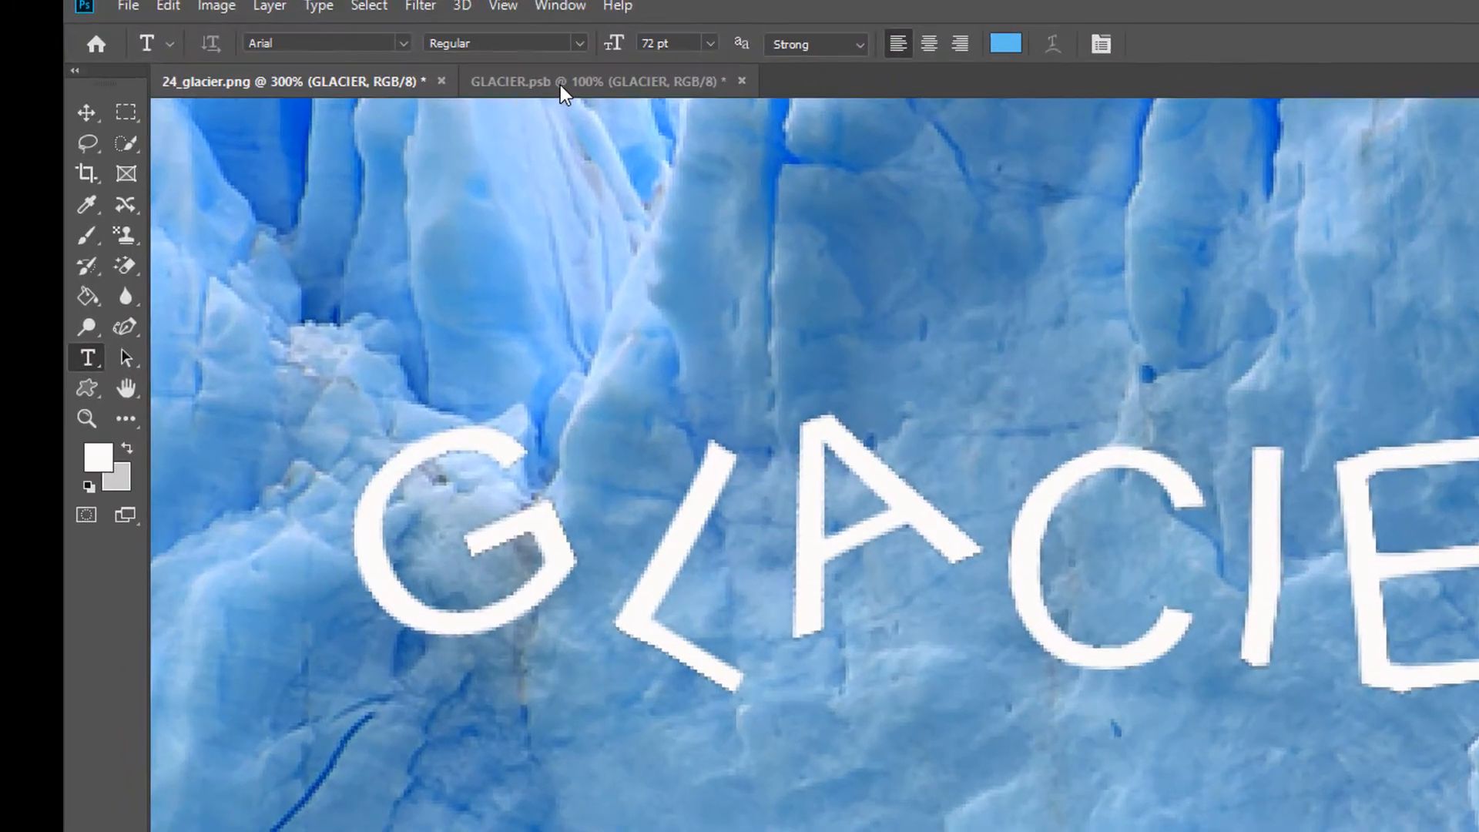
click(367, 54)
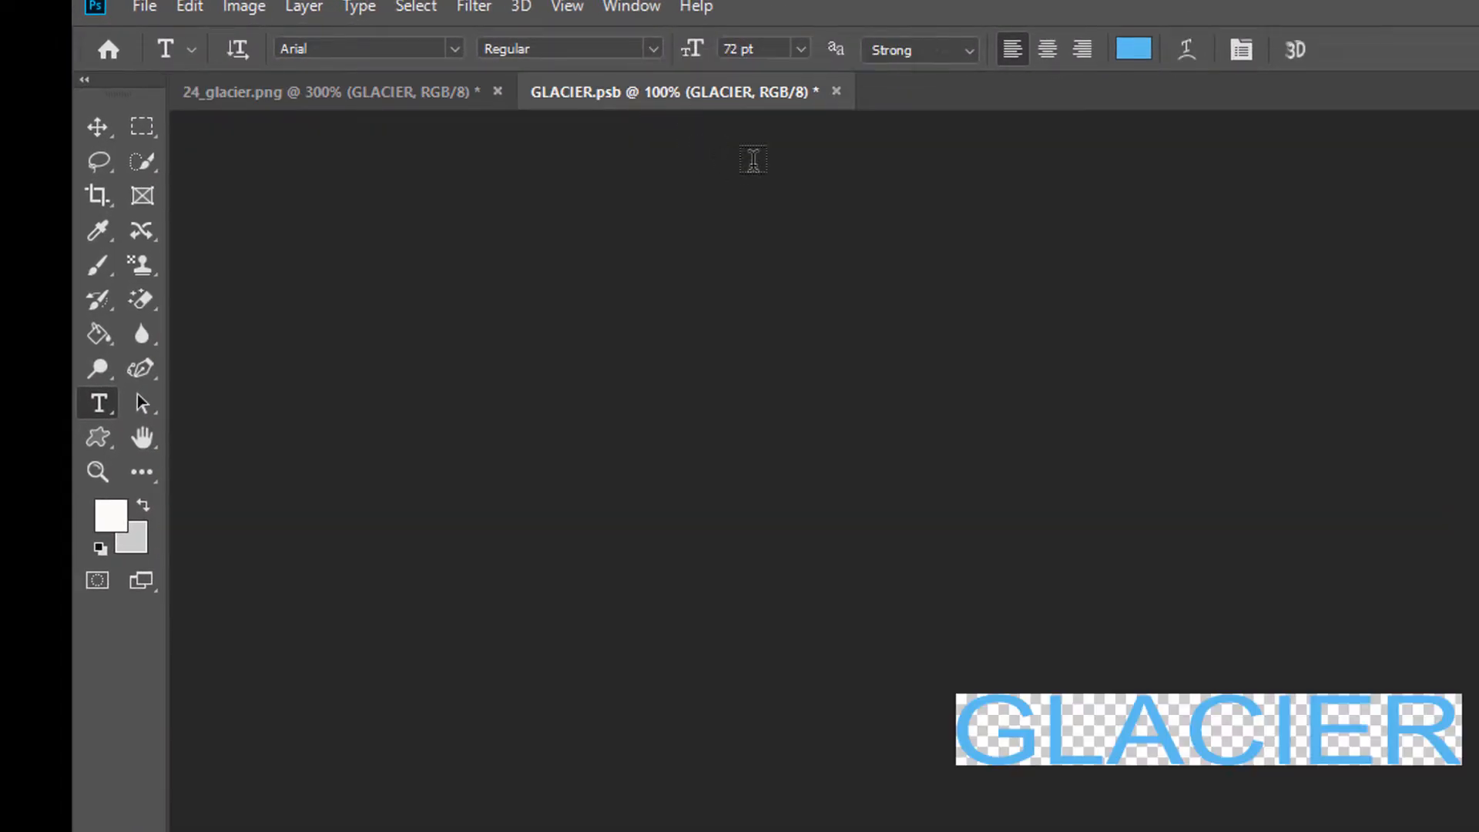
click(838, 91)
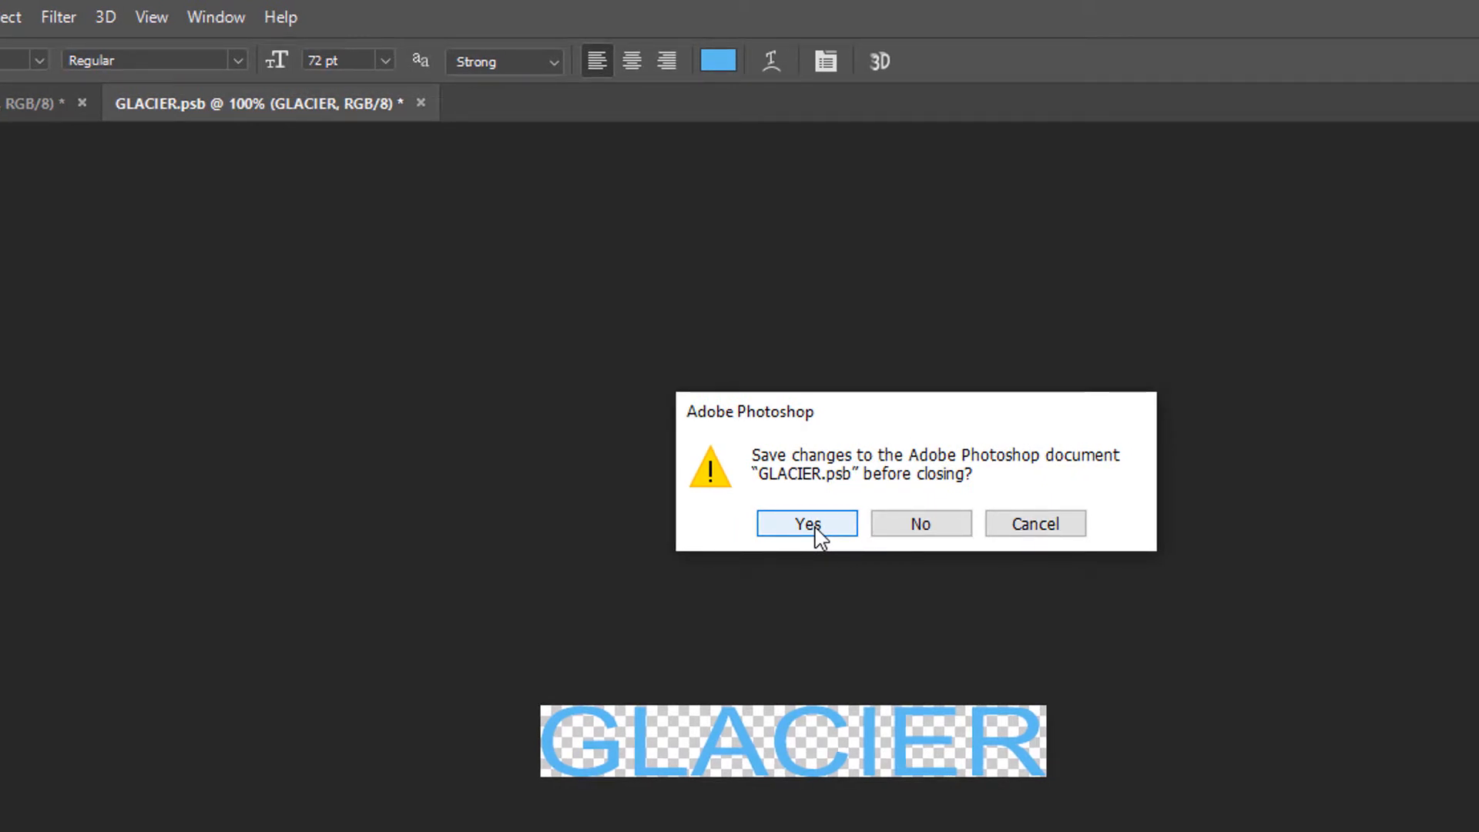
click(815, 528)
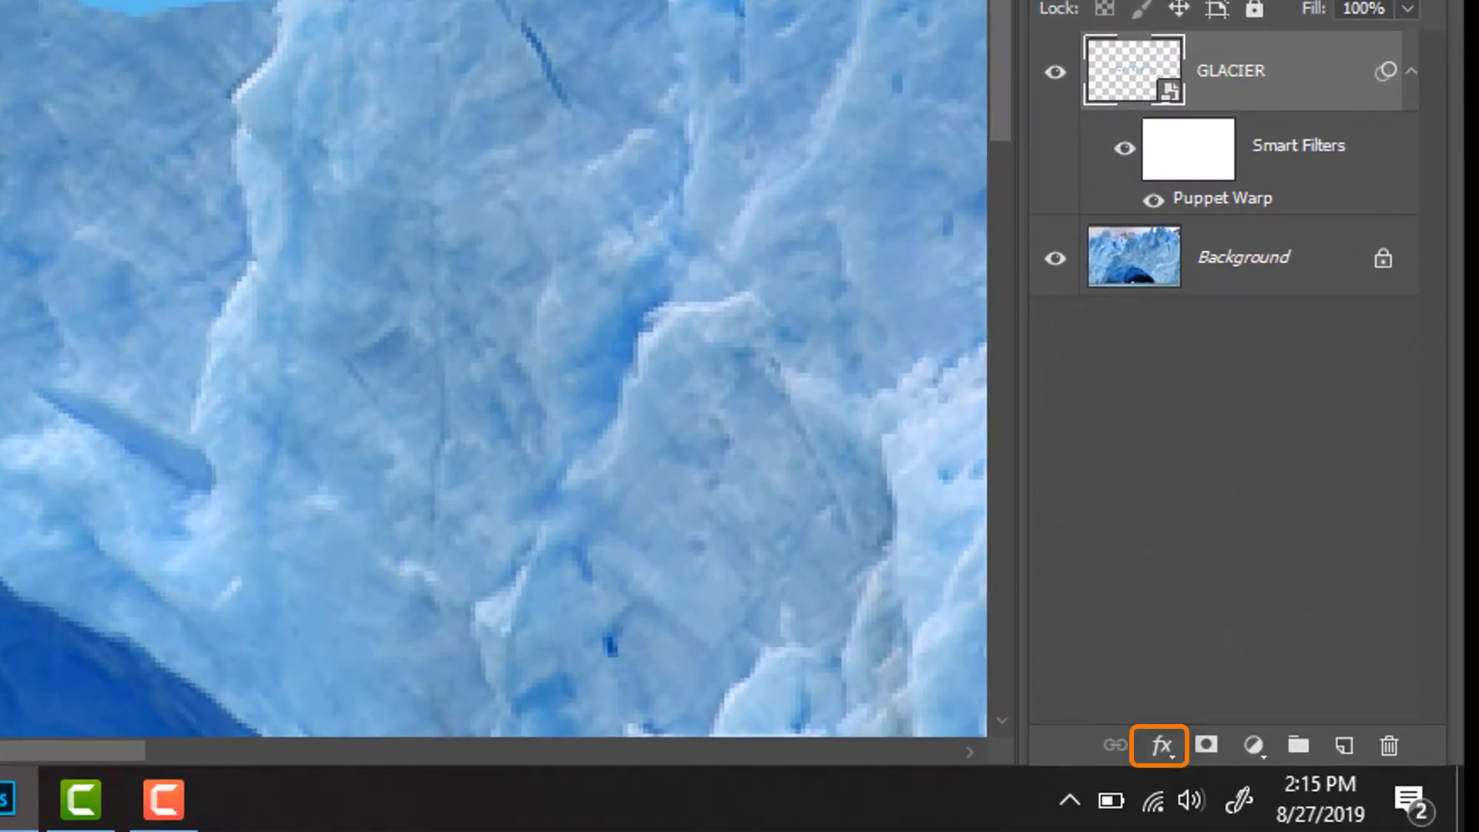
Step: Add a Drop Shadow effect to the GLACIER smart object layer, keeping the shadow settings already in the dialog
click(1160, 746)
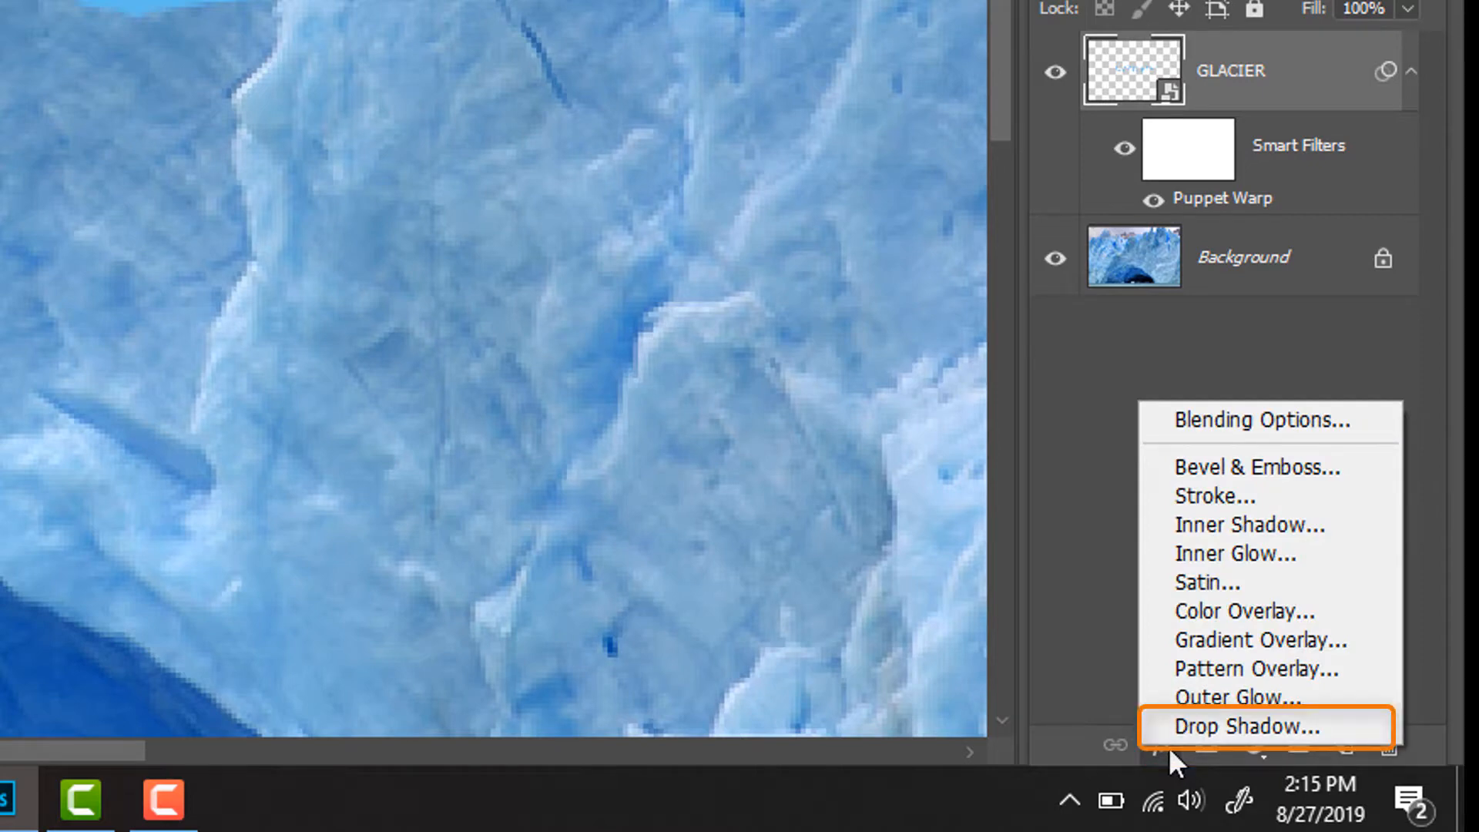
click(1181, 726)
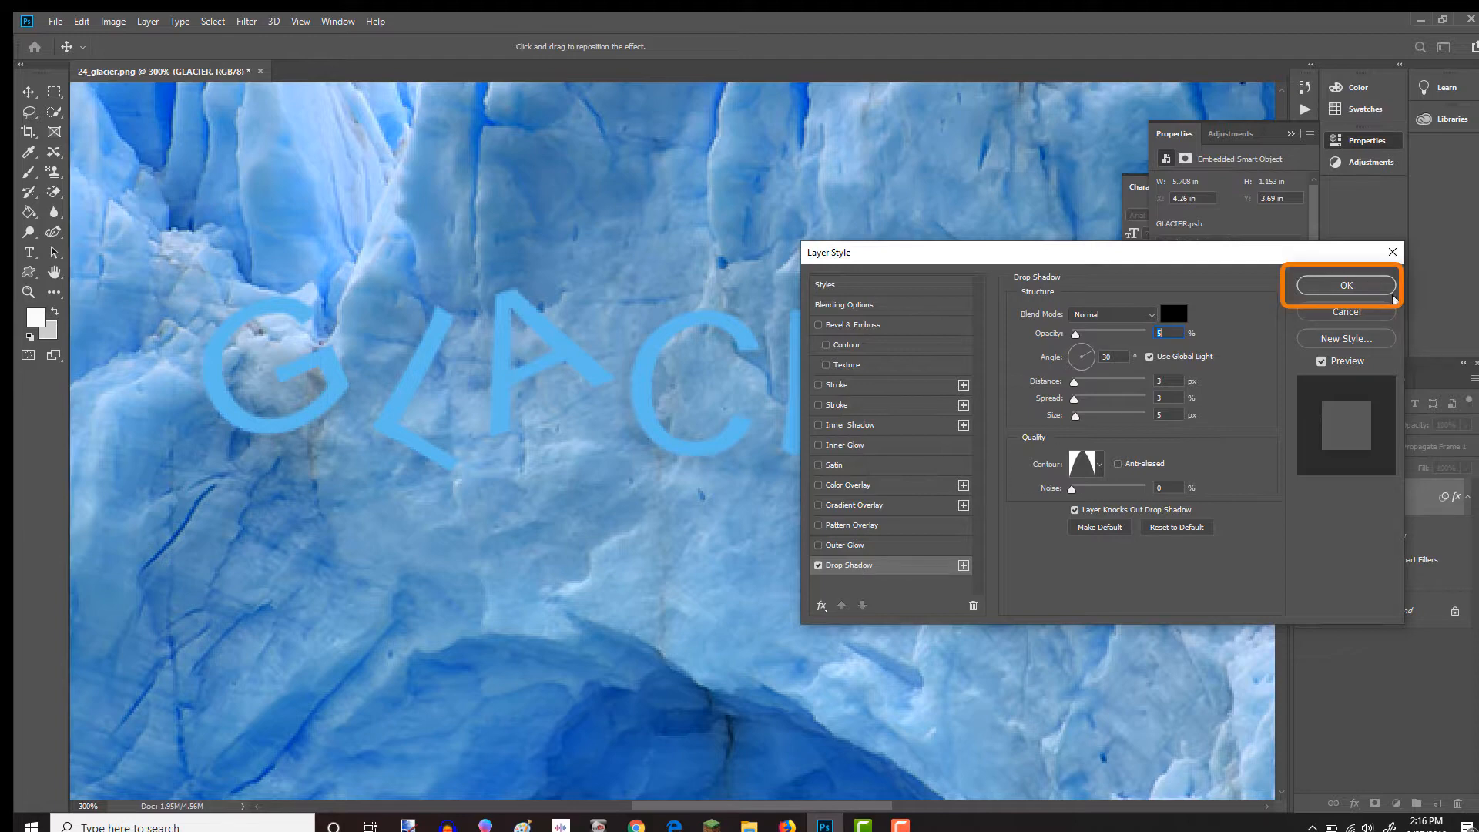
click(1346, 286)
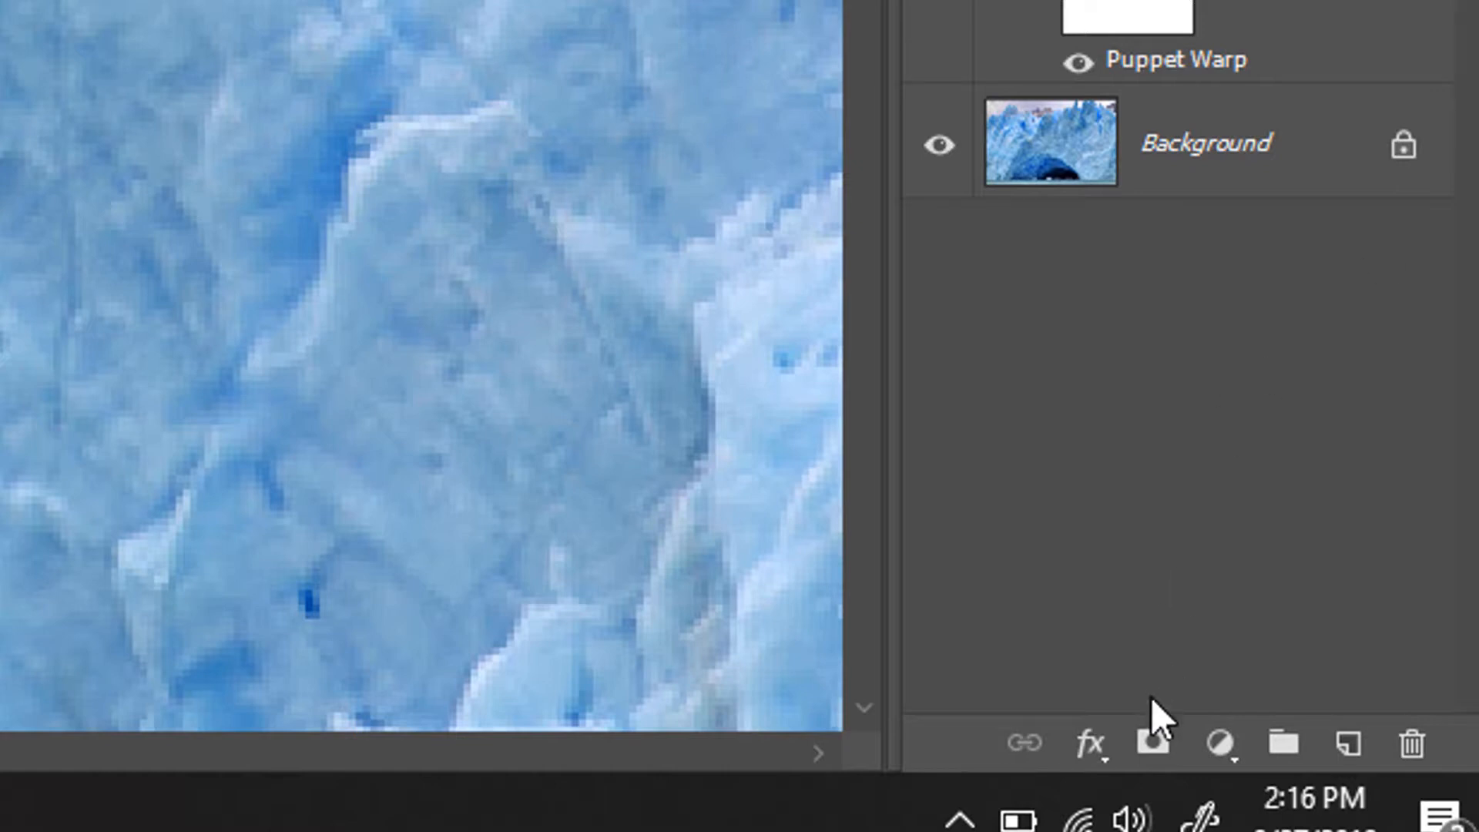
Step: Add a Stroke effect to the GLACIER layer and reset the stroke settings to their defaults
click(1100, 761)
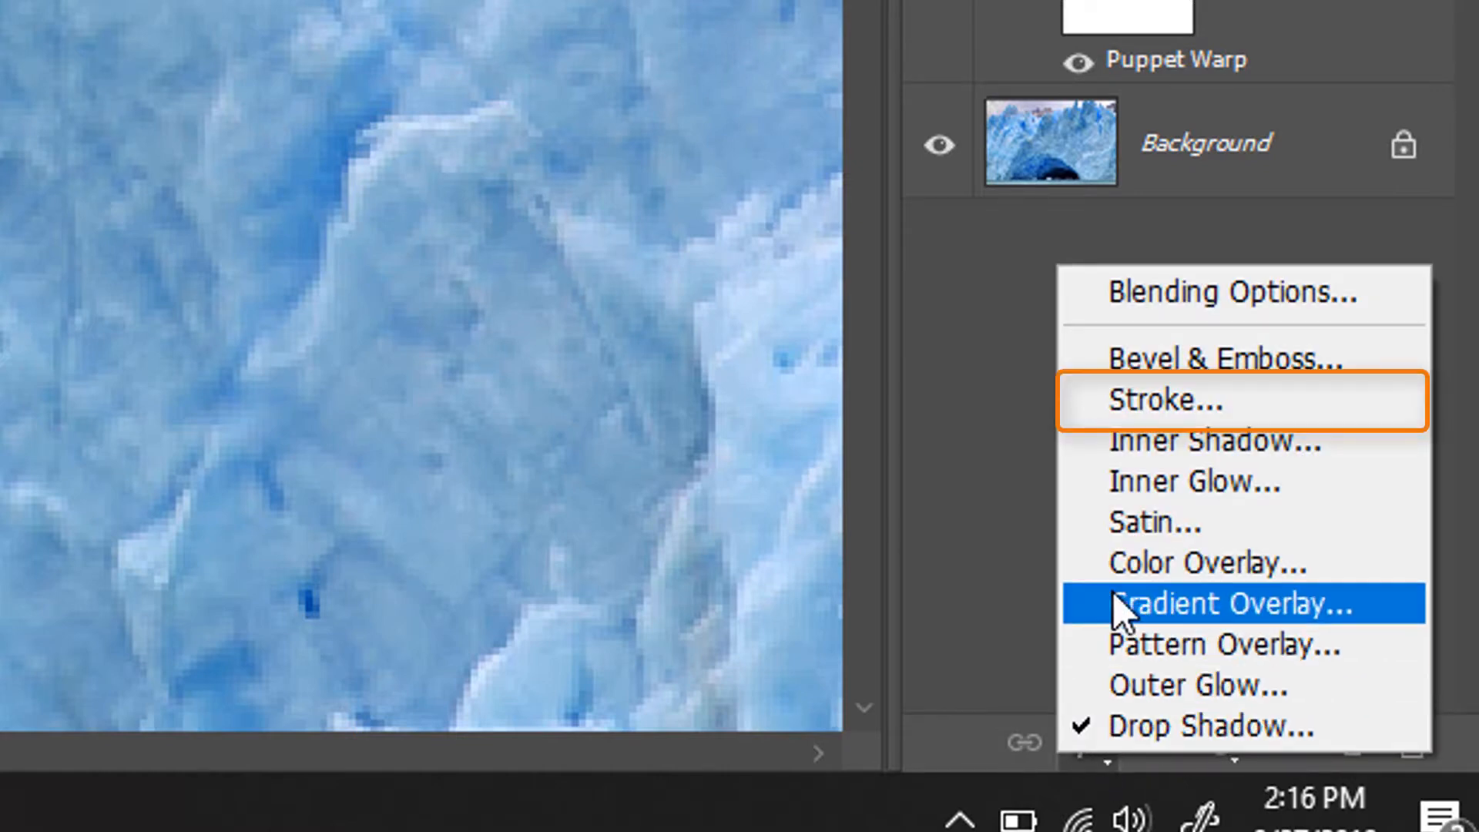
click(1123, 397)
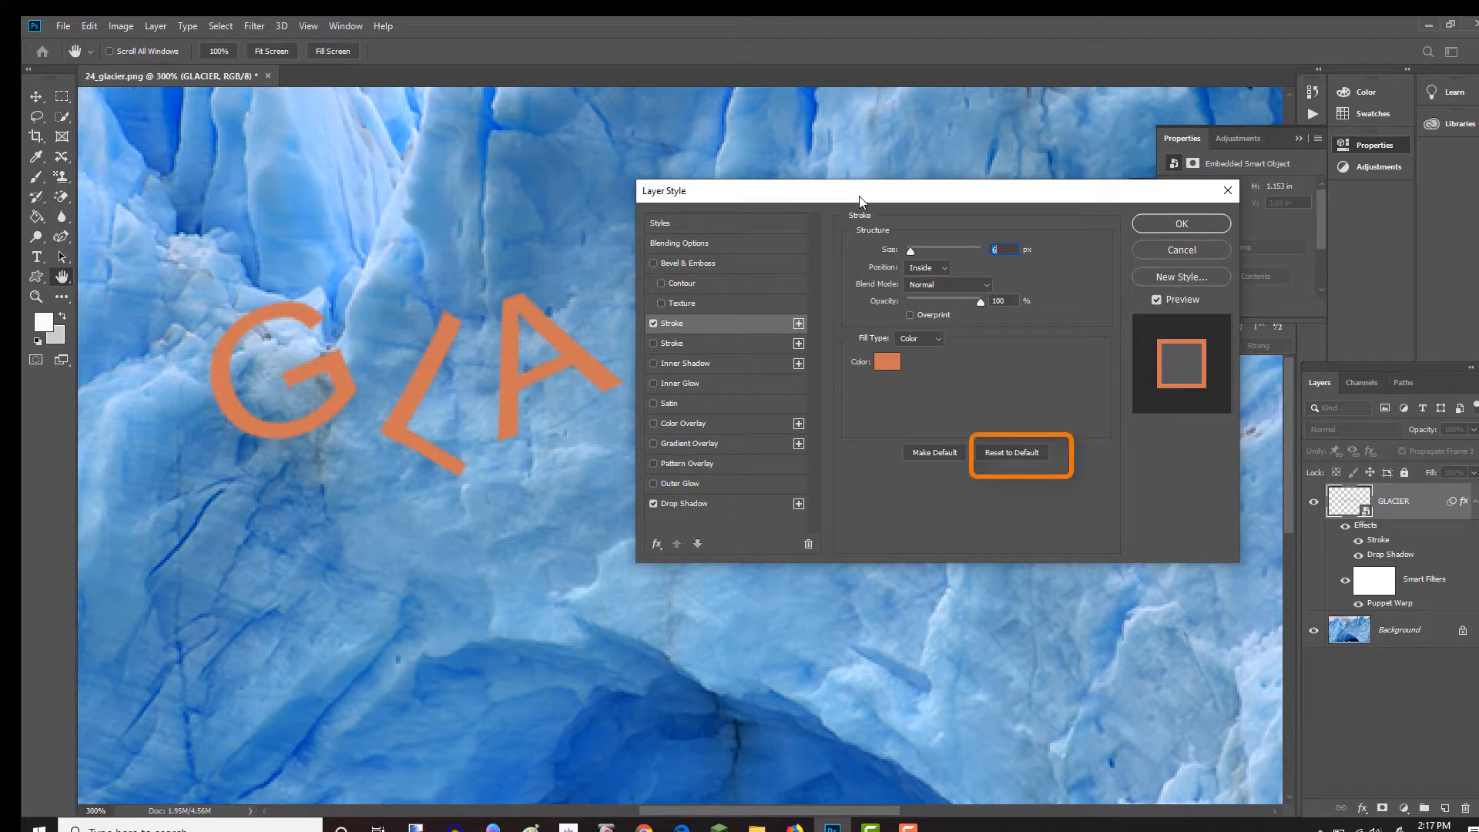
click(1005, 454)
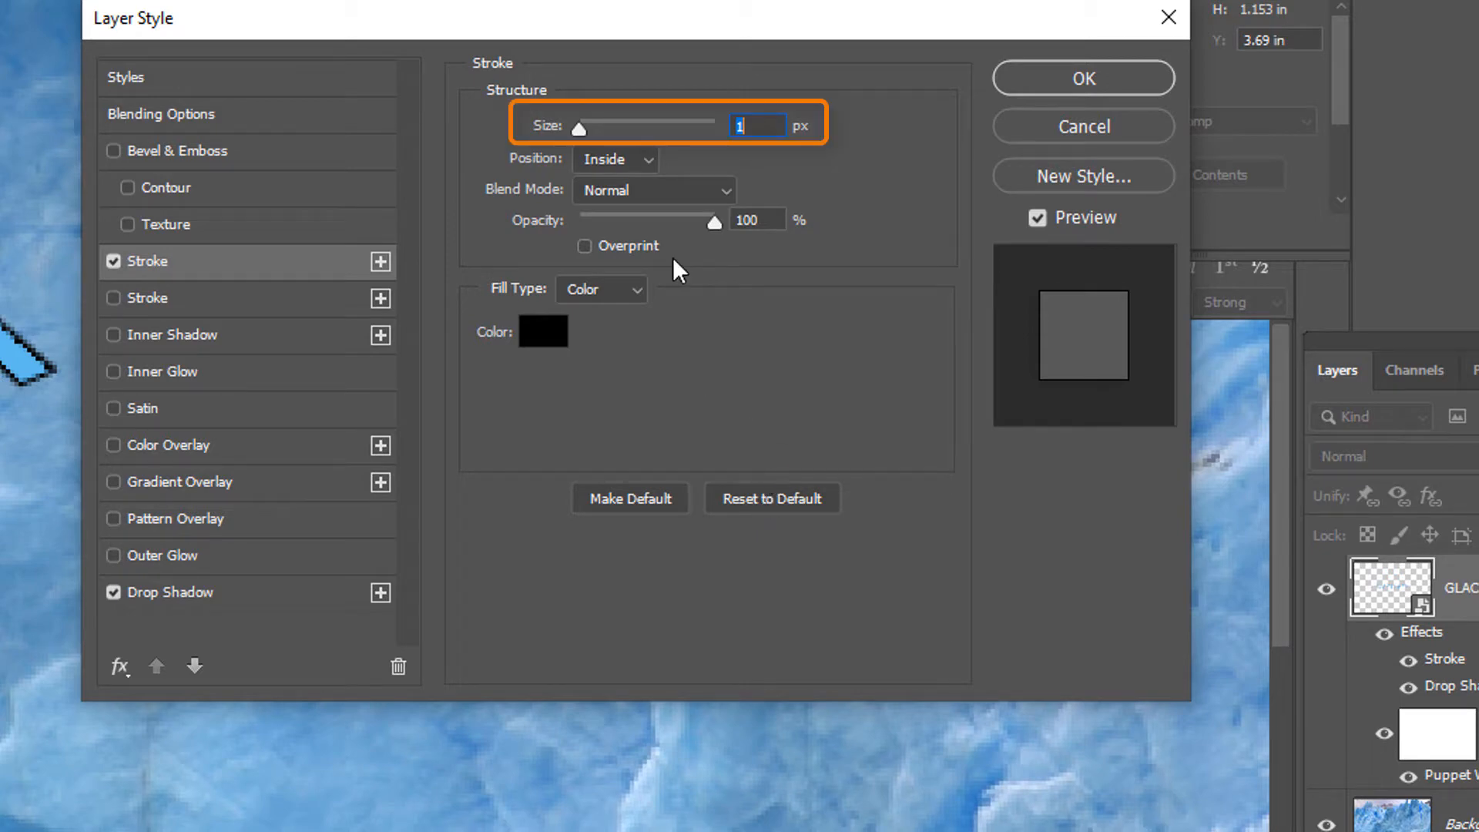
Step: Set the GLACIER stroke's size to 3 px and its position to Outside
drag(579, 134, 583, 137)
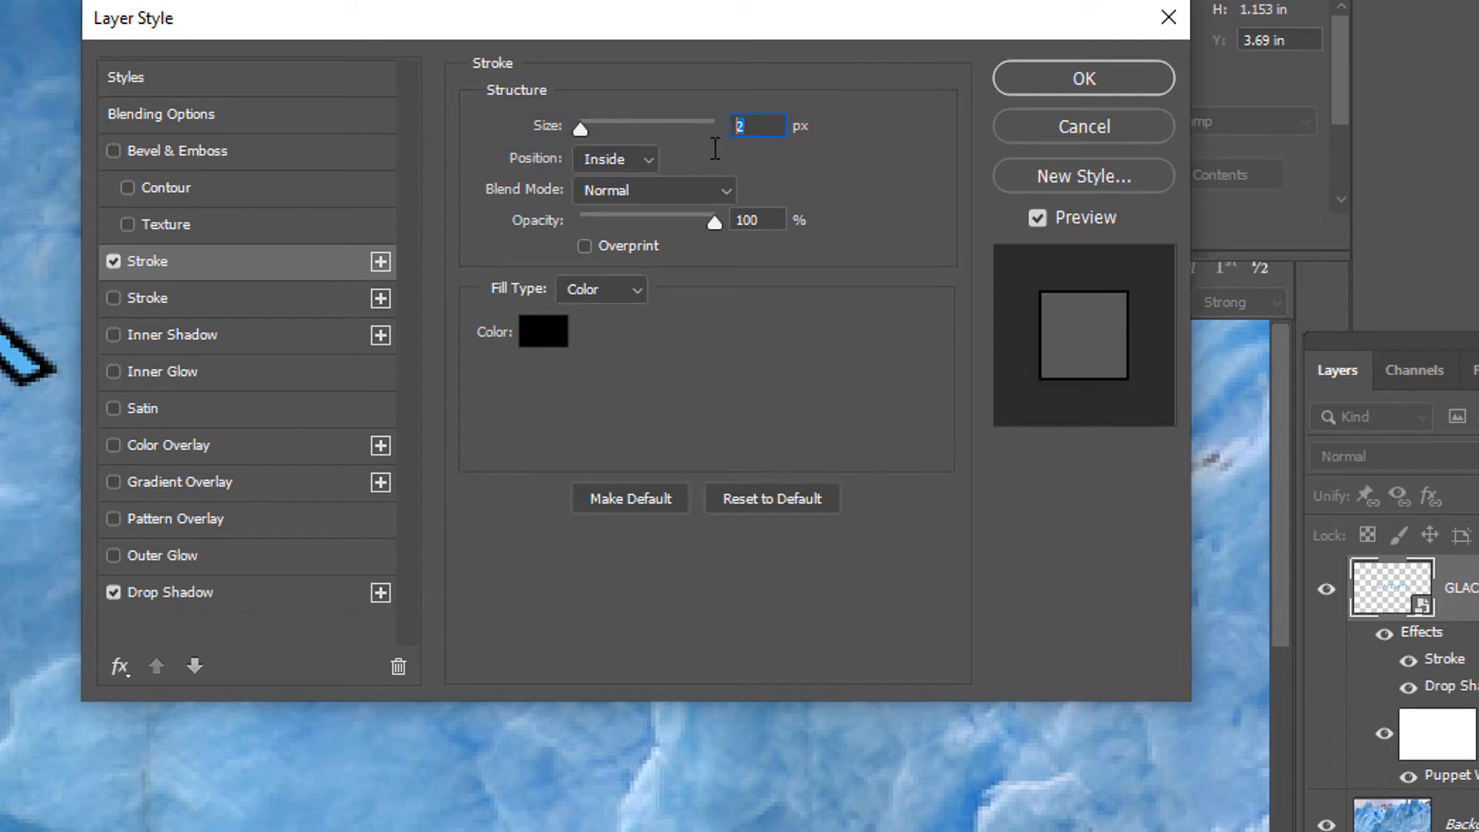
text(3)
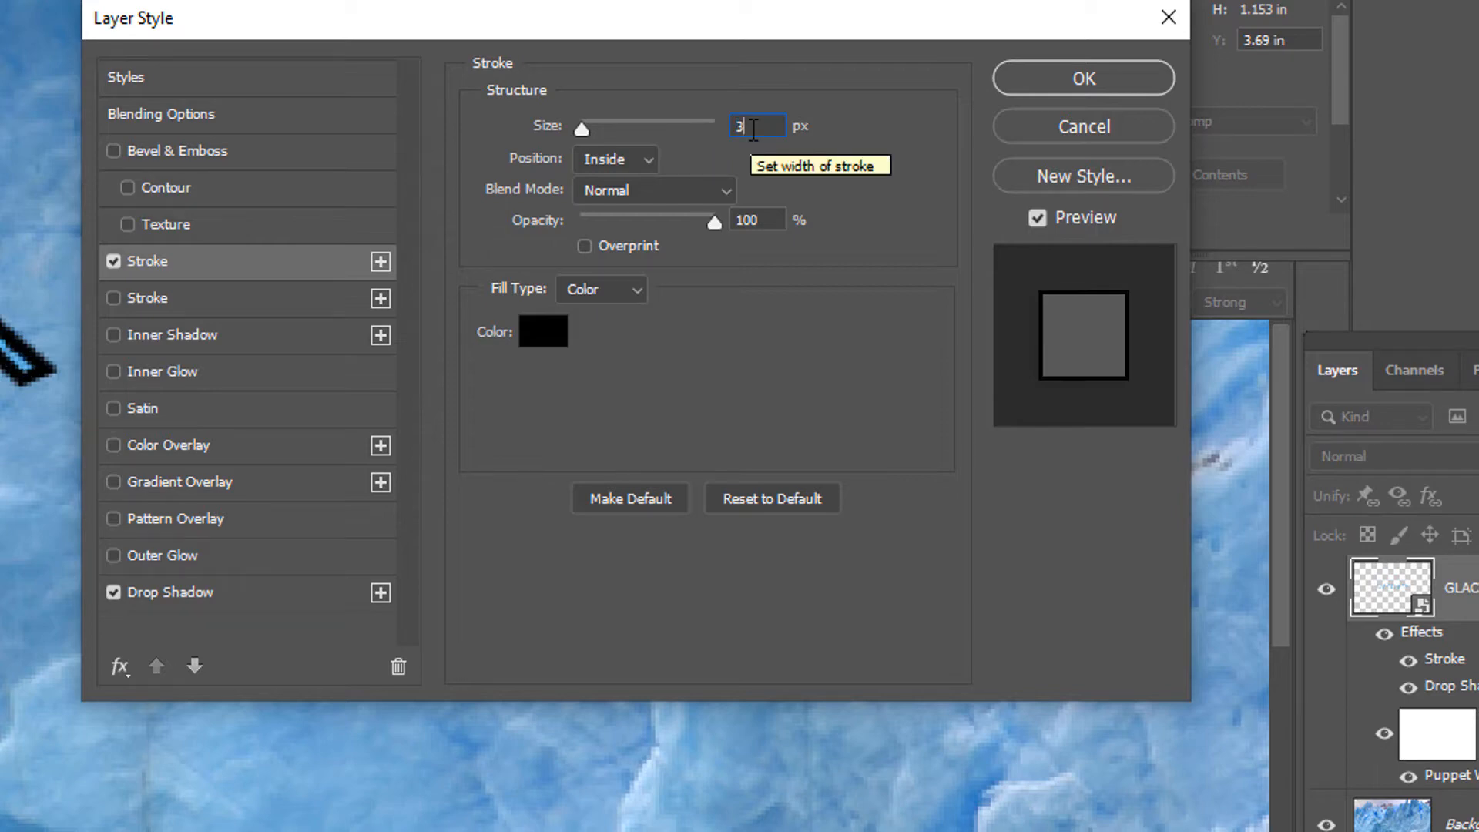
click(651, 158)
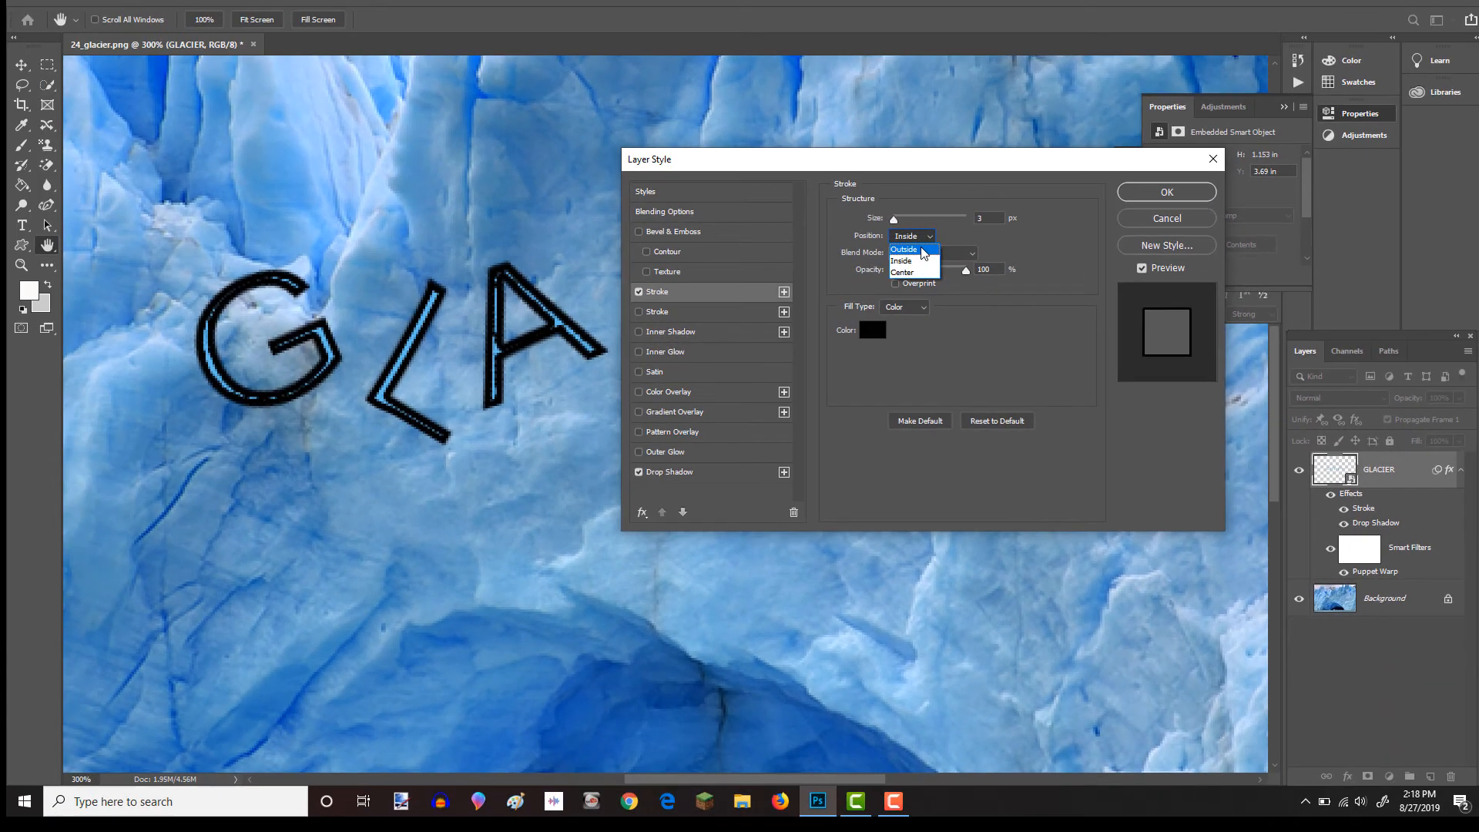
click(796, 222)
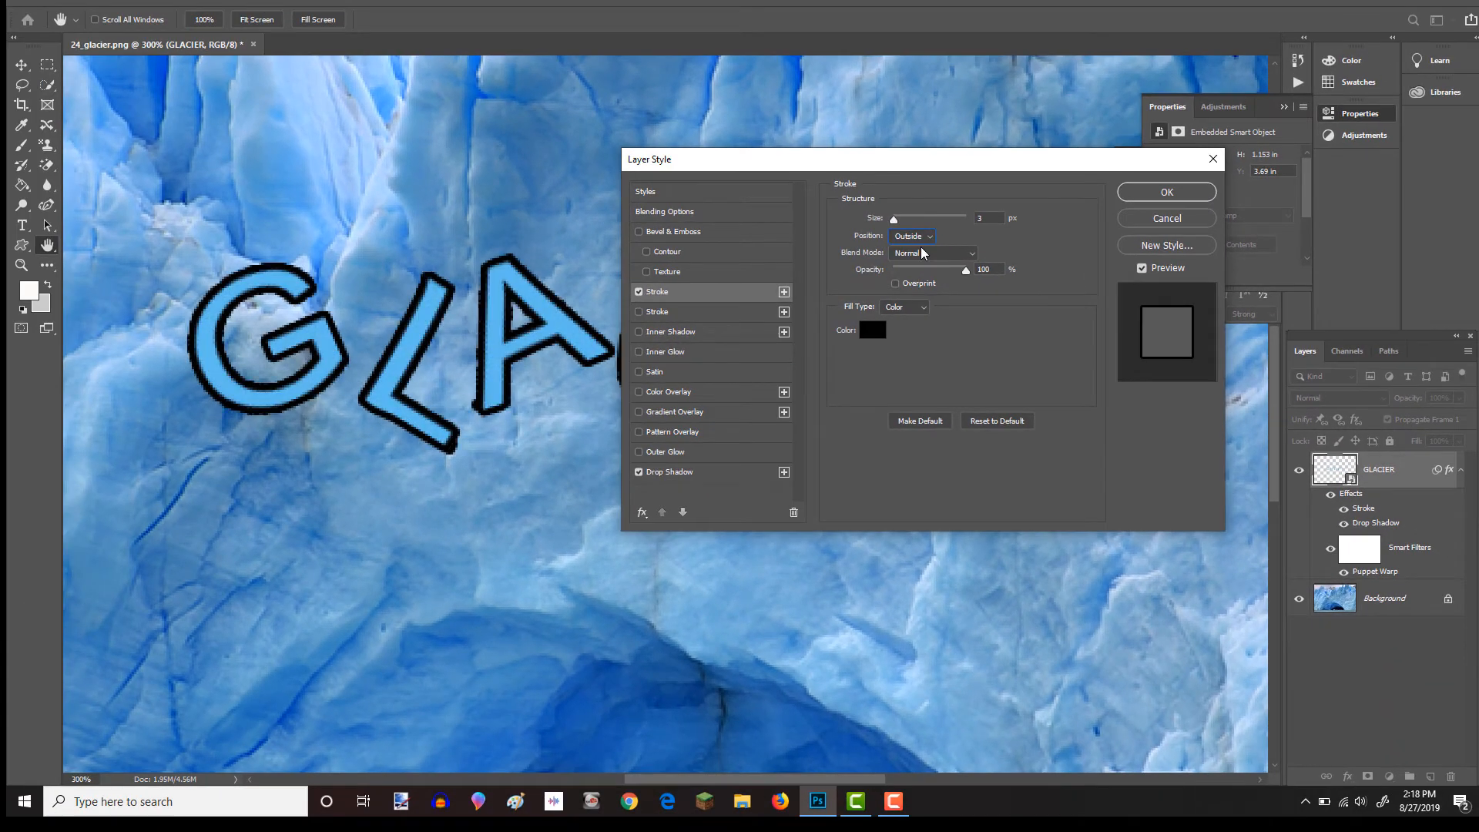
Step: Recolour the GLACIER stroke to near-white, #f3f8f6, and apply the layer style
click(873, 332)
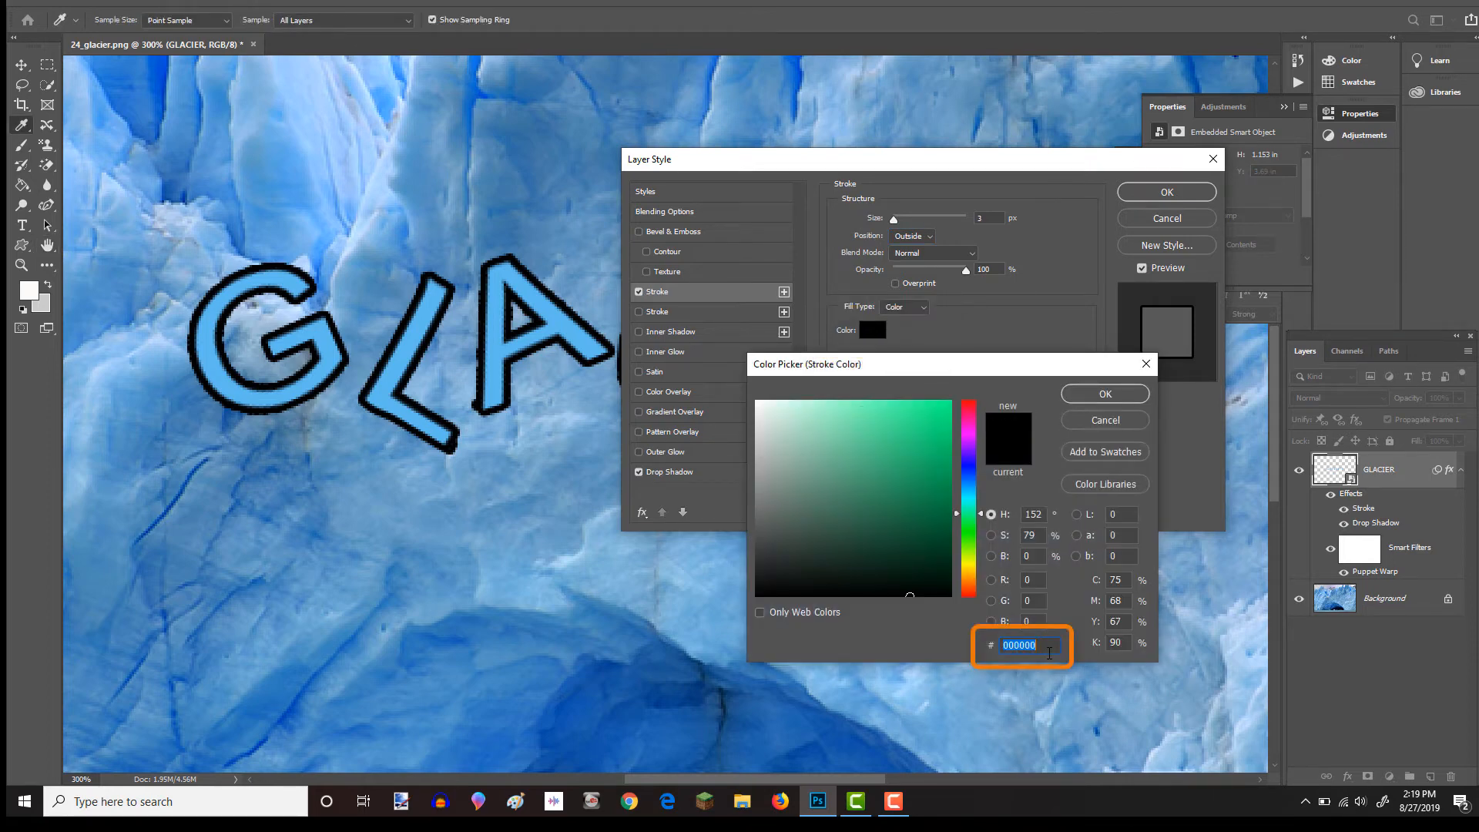
click(757, 410)
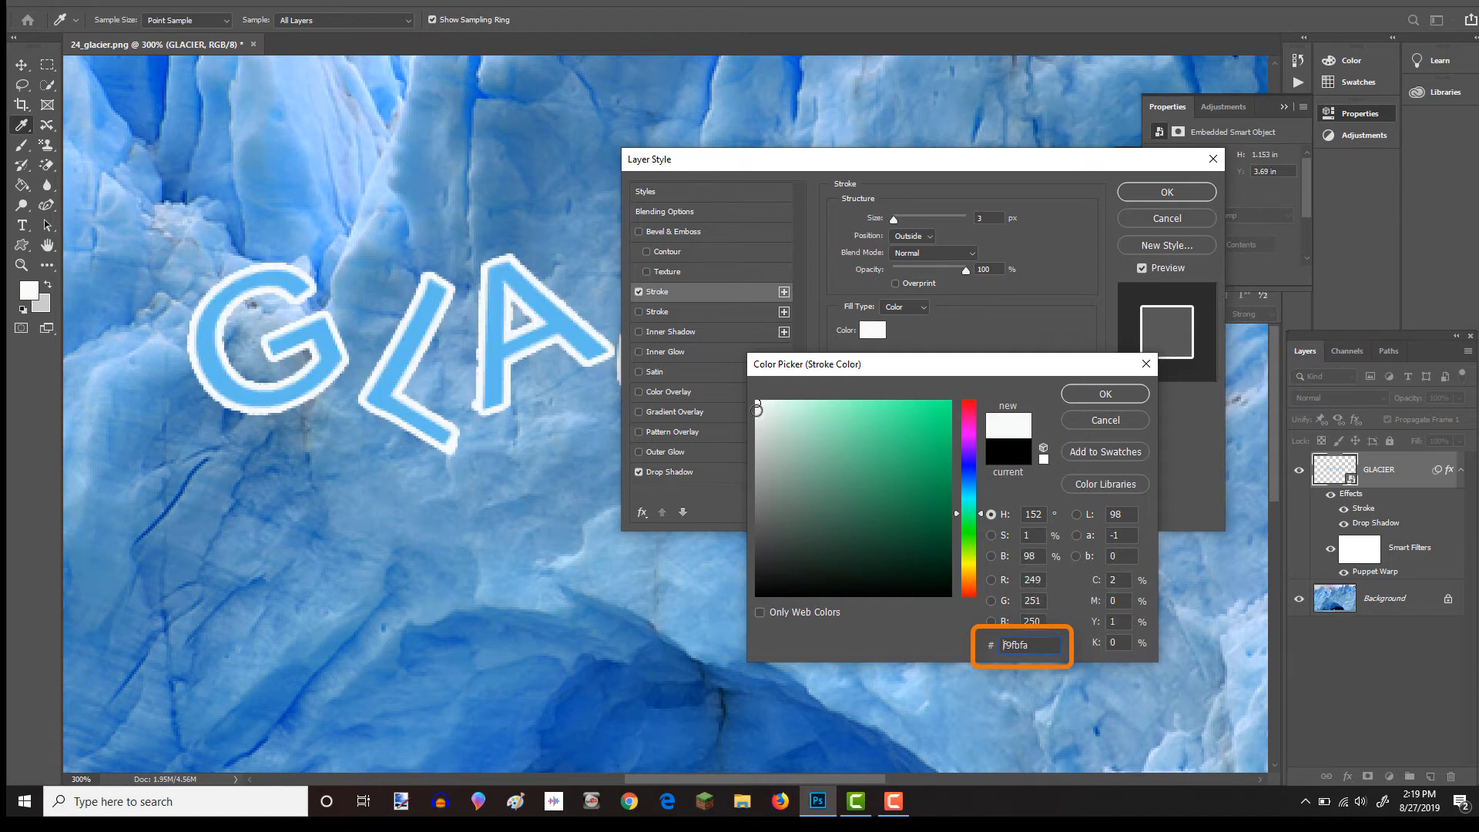
click(759, 406)
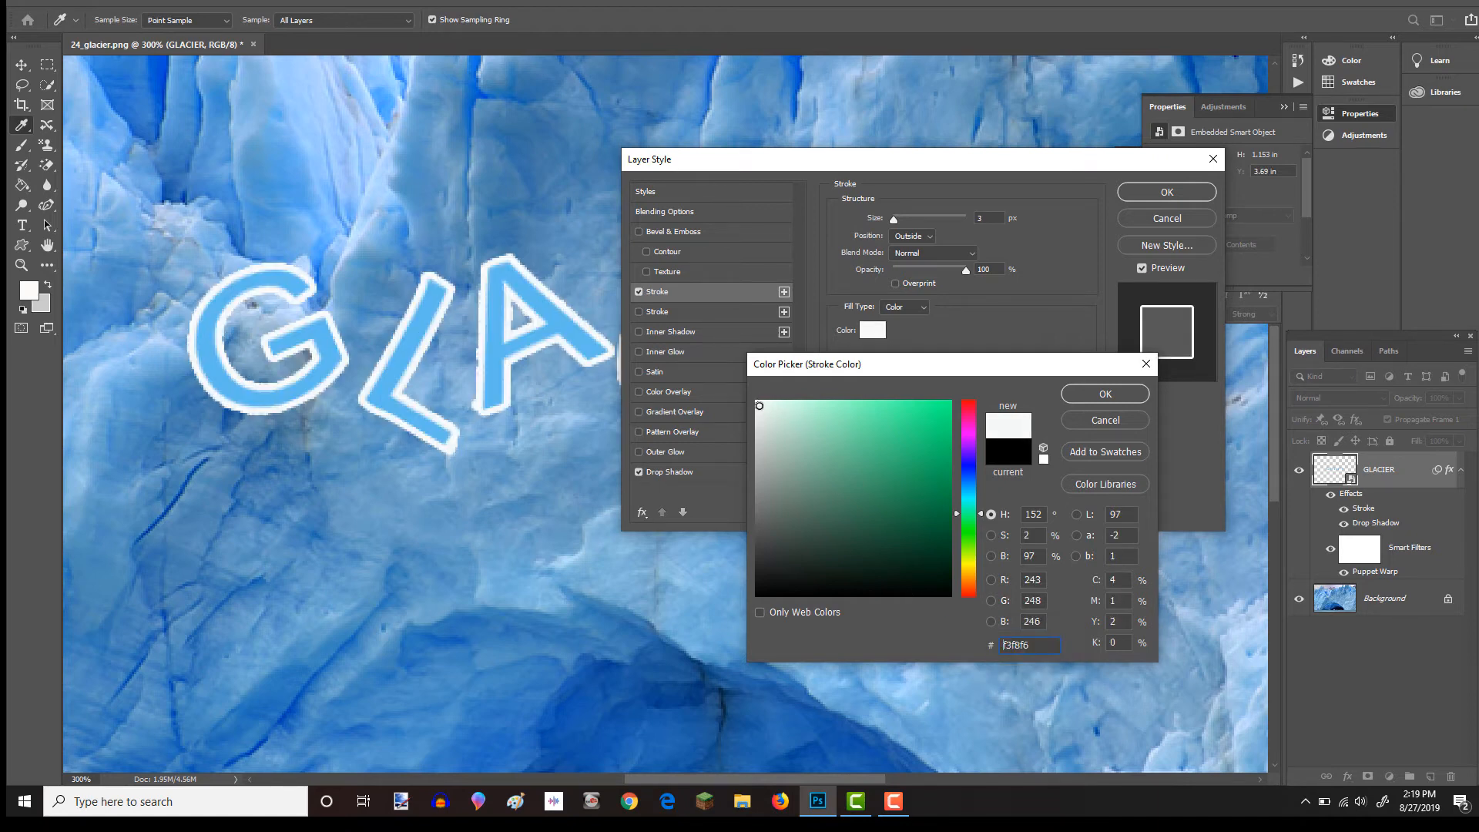
click(1103, 395)
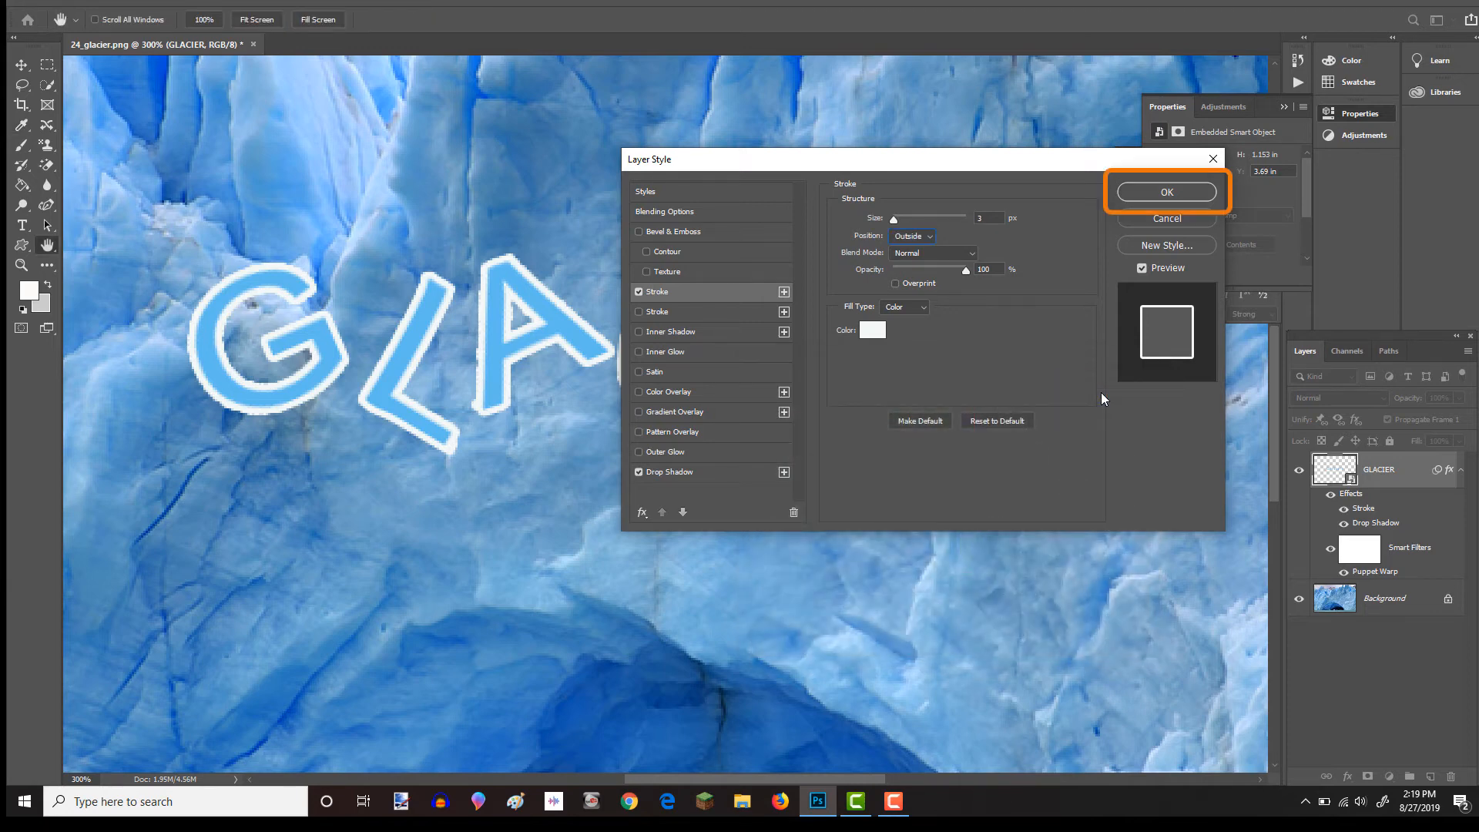
click(1176, 197)
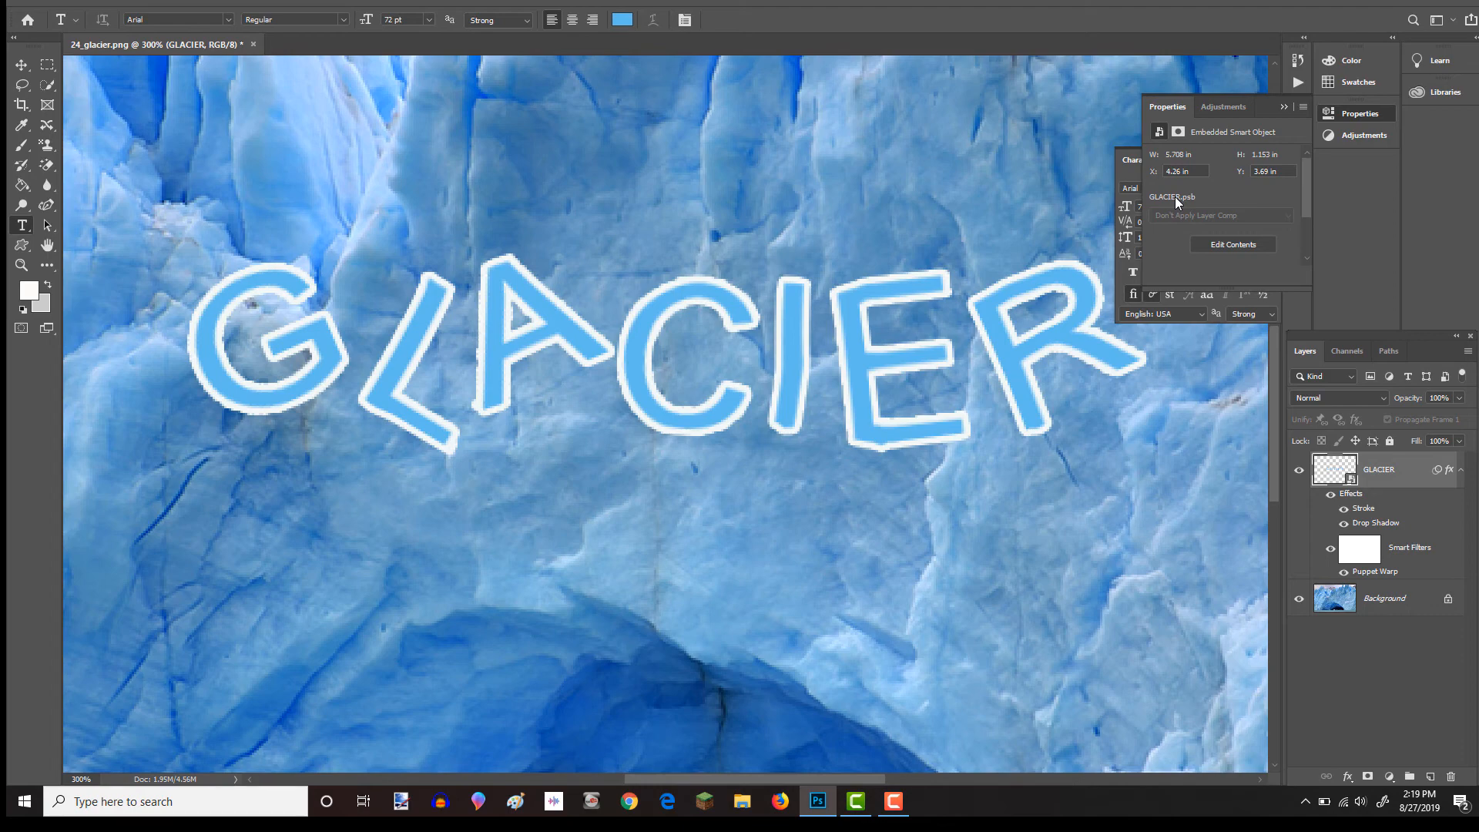
key(ctrl+minus)
key(ctrl+minus)
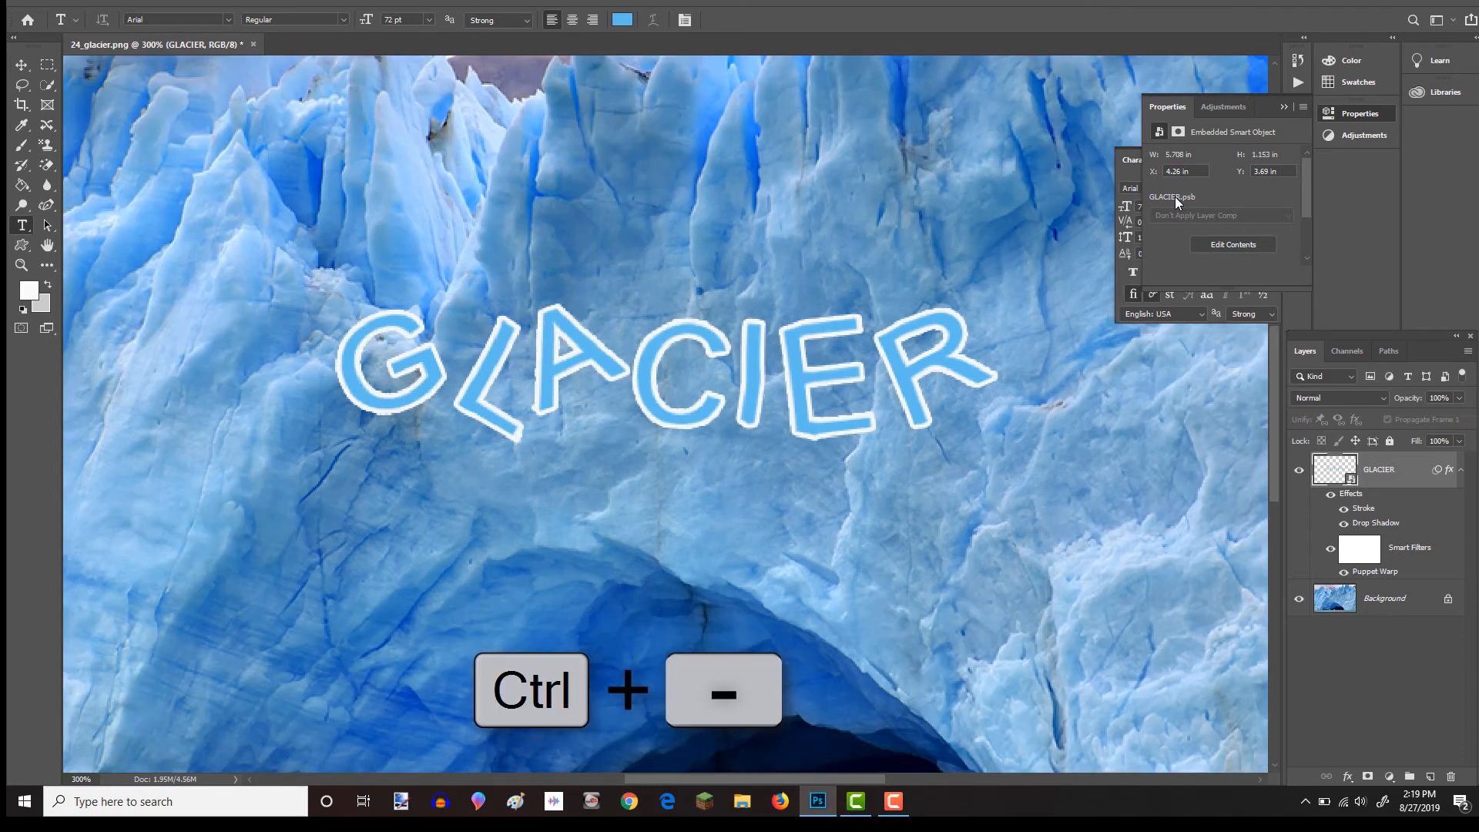